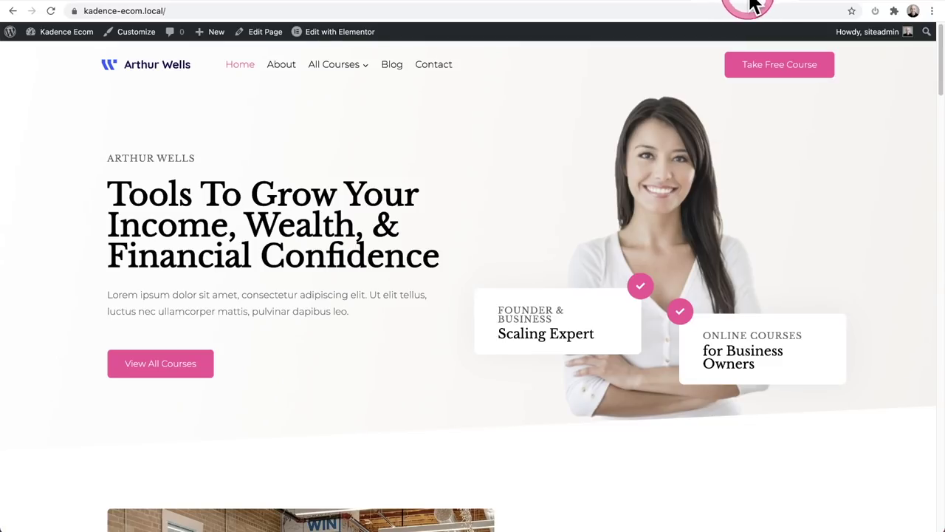
- Look over the home page of the Italian restaurant demo site
{"action": "left_click", "coordinate": [826, 3]}
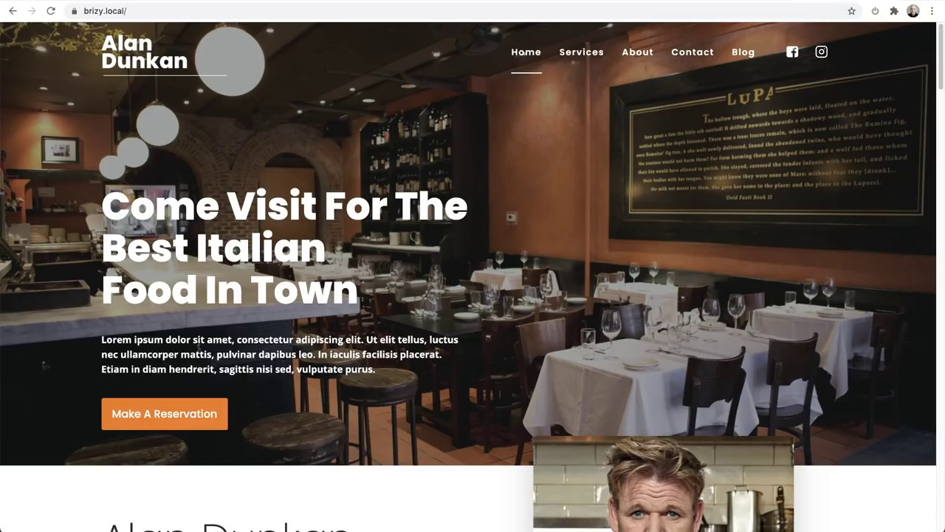
{"action": "scroll", "coordinate": [457, 109], "scroll_direction": "down", "scroll_amount": 5}
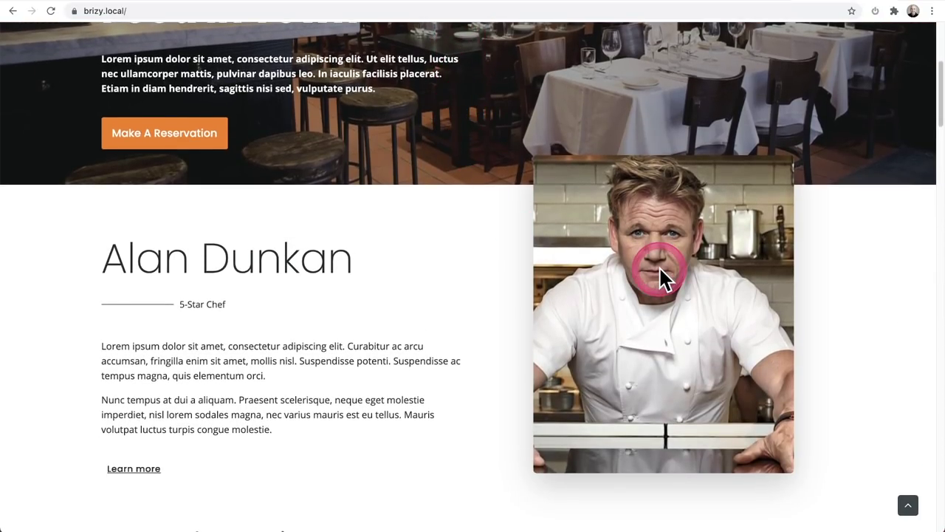
{"action": "scroll", "coordinate": [633, 267], "scroll_direction": "up", "scroll_amount": 3}
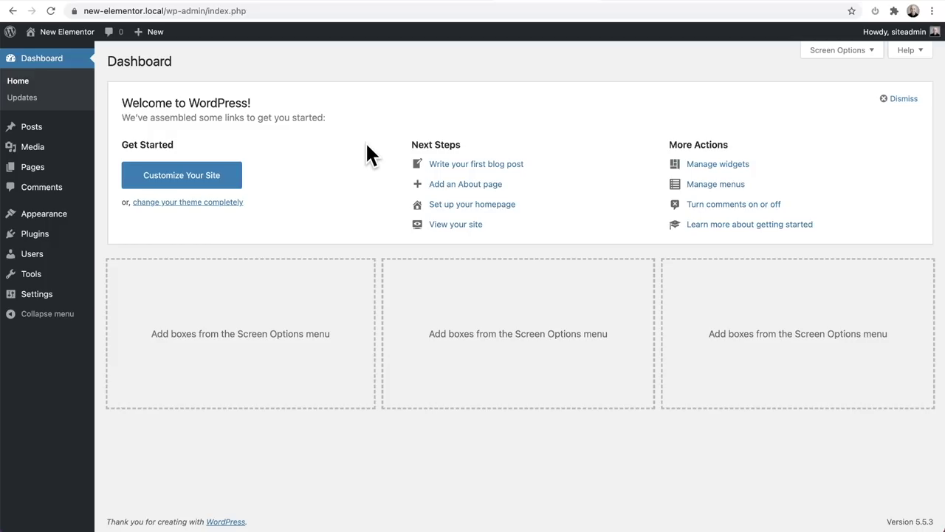
- Install and activate the Kadence theme from the popular themes, and check the reloaded site front end
{"action": "mouse_move", "coordinate": [74, 223]}
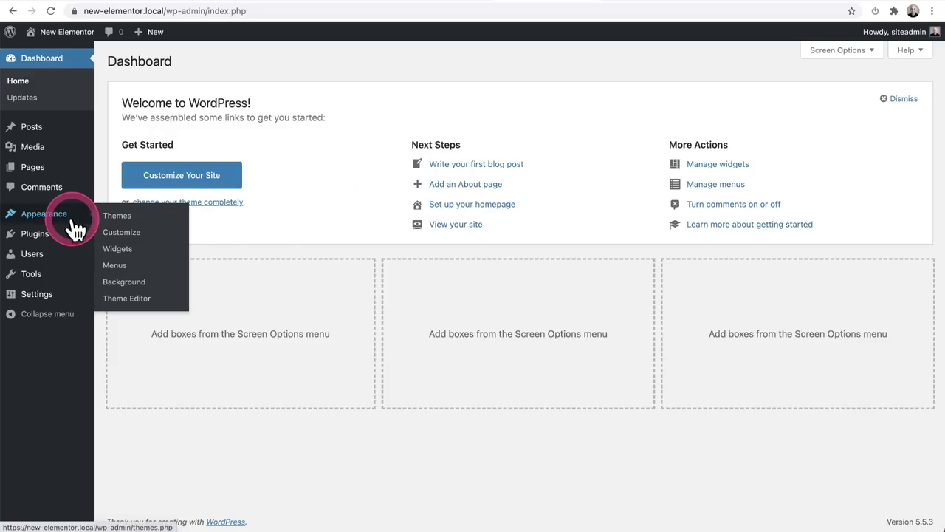
{"action": "left_click", "coordinate": [116, 217]}
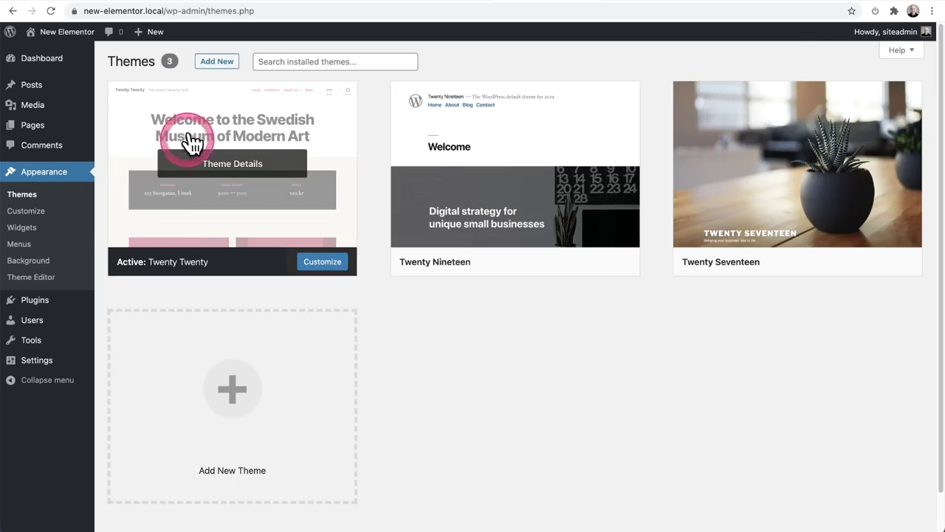
{"action": "left_click", "coordinate": [216, 63]}
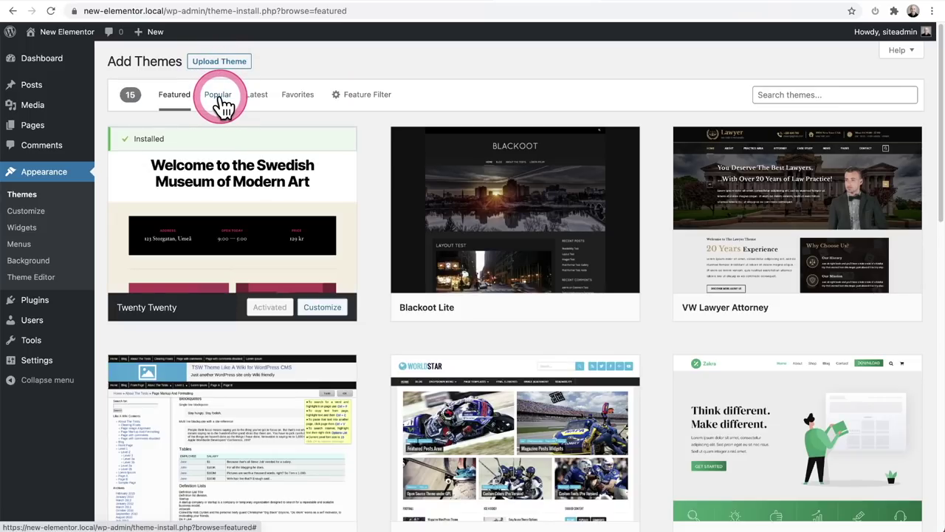
{"action": "left_click", "coordinate": [218, 94]}
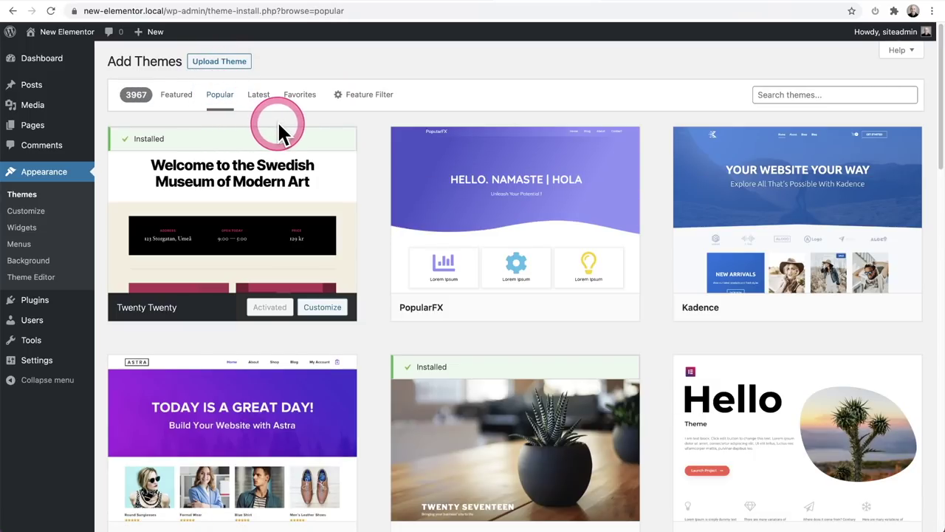
{"action": "mouse_move", "coordinate": [755, 205]}
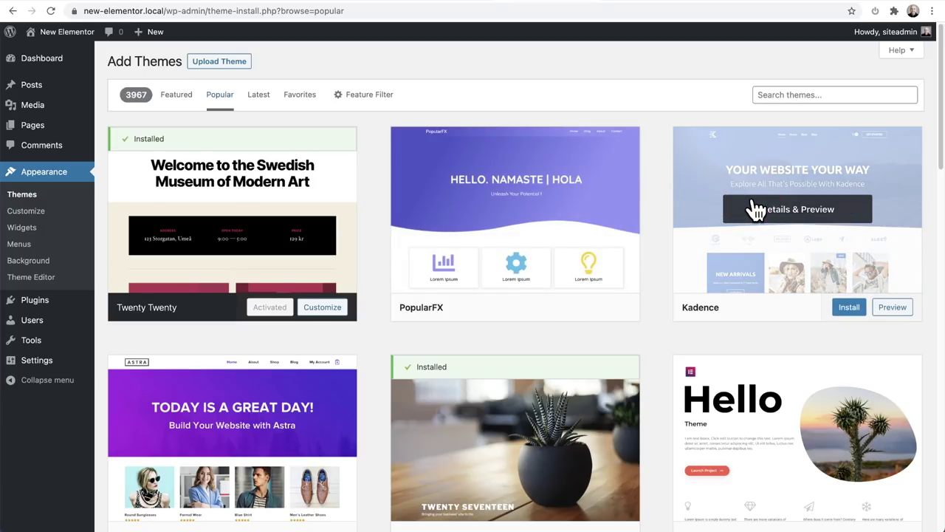
{"action": "left_click", "coordinate": [841, 307]}
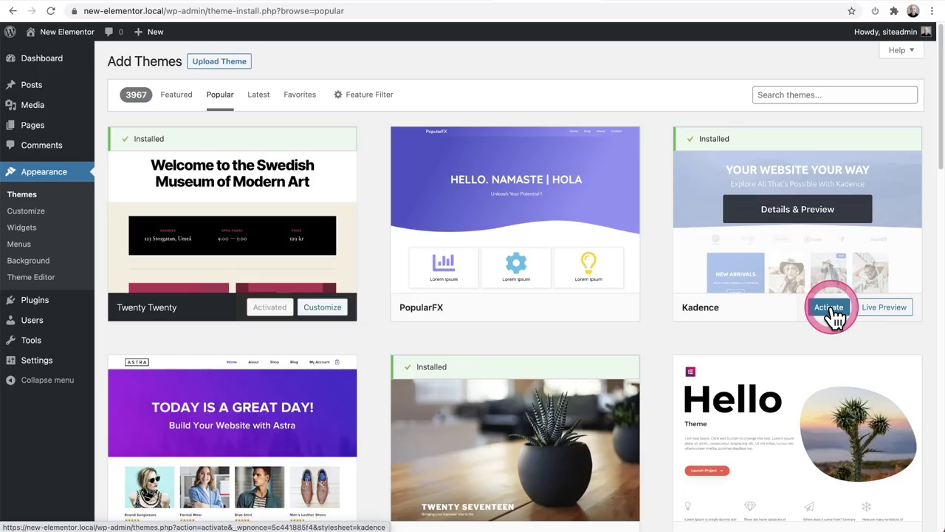
{"action": "left_click", "coordinate": [831, 308]}
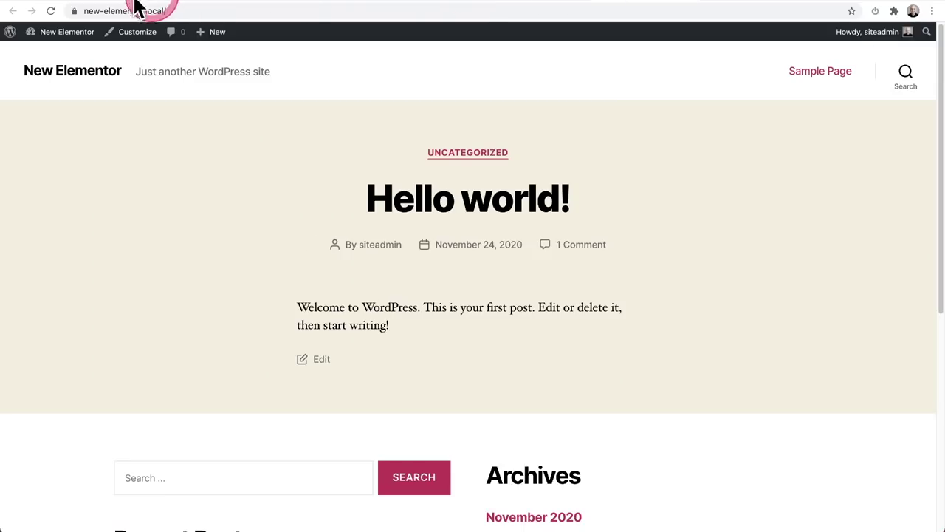
{"action": "left_click", "coordinate": [50, 11]}
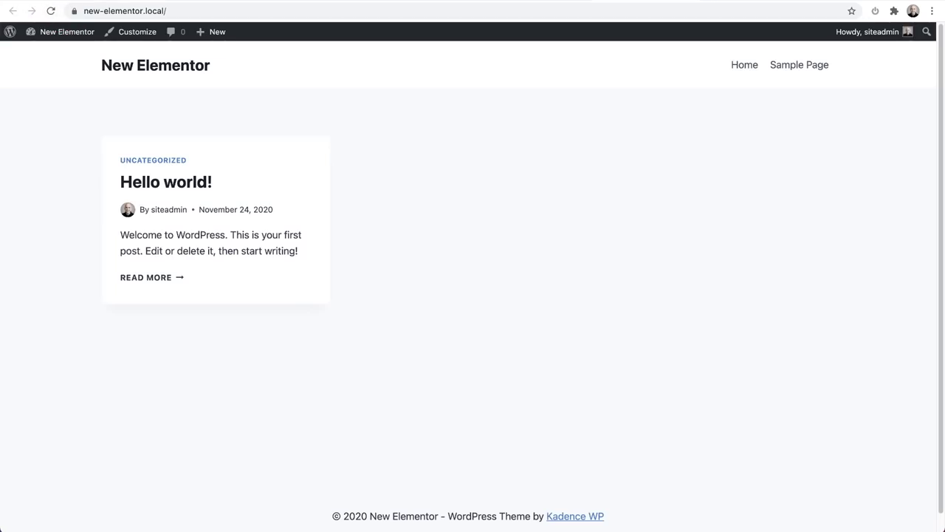
{"action": "left_click", "coordinate": [543, 2]}
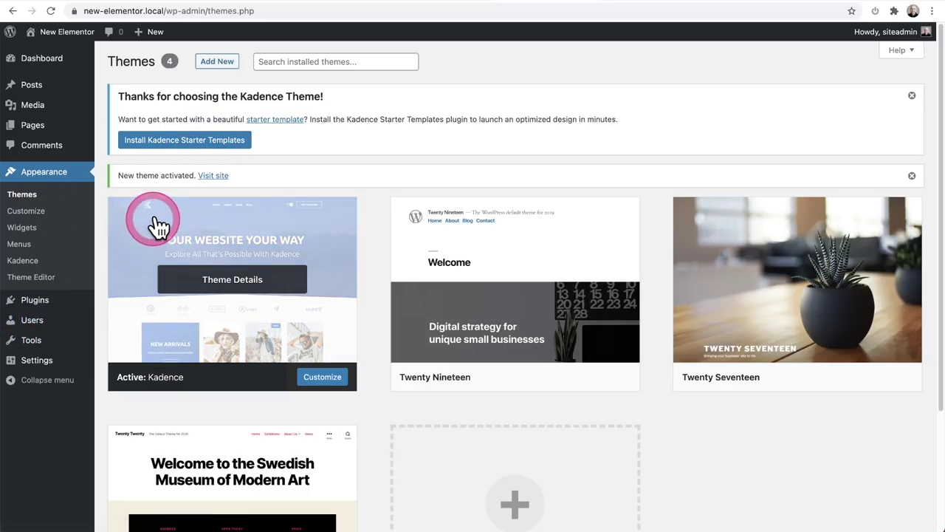
- Install Kadence Starter Templates and open the Course template for the Elementor builder
{"action": "left_click", "coordinate": [181, 144]}
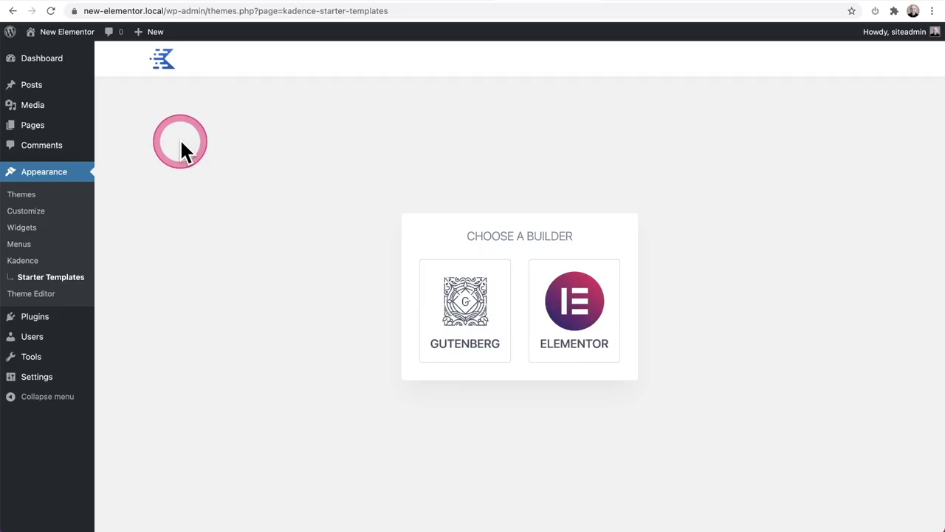
{"action": "left_click", "coordinate": [580, 313]}
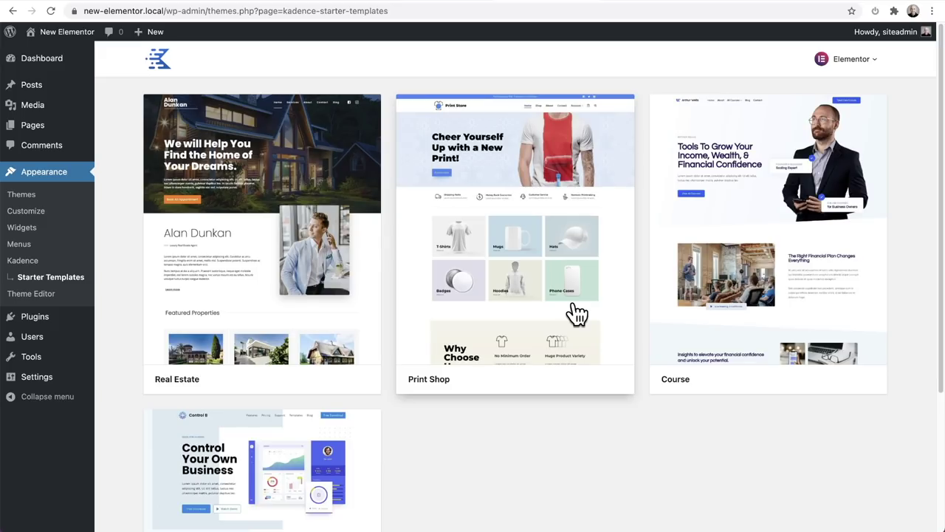
{"action": "left_click", "coordinate": [733, 233]}
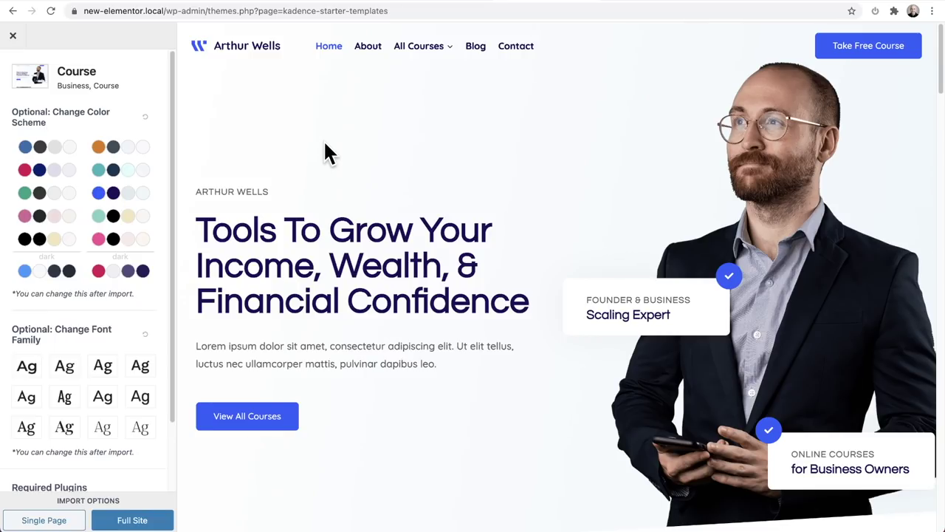
- Try the mauve, bright pink and mint light color schemes on the Course template
{"action": "left_click", "coordinate": [84, 171]}
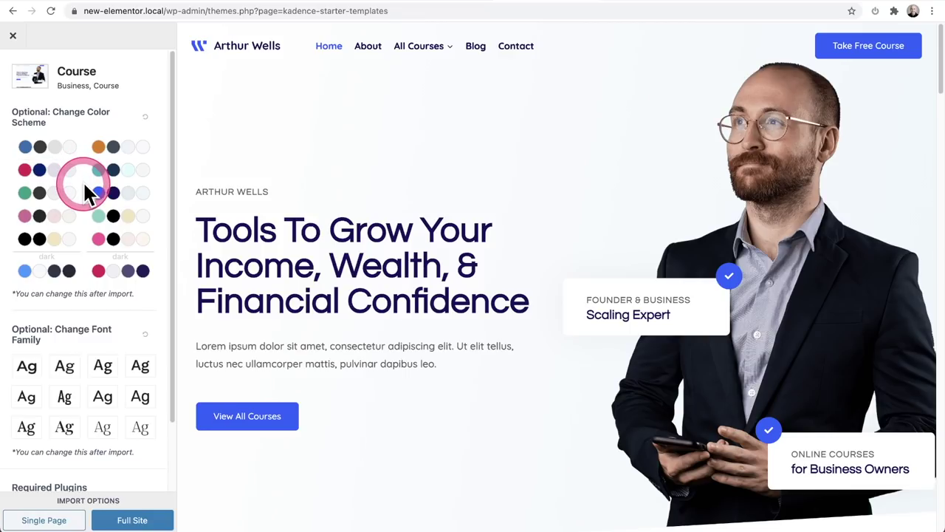
{"action": "left_click", "coordinate": [67, 218]}
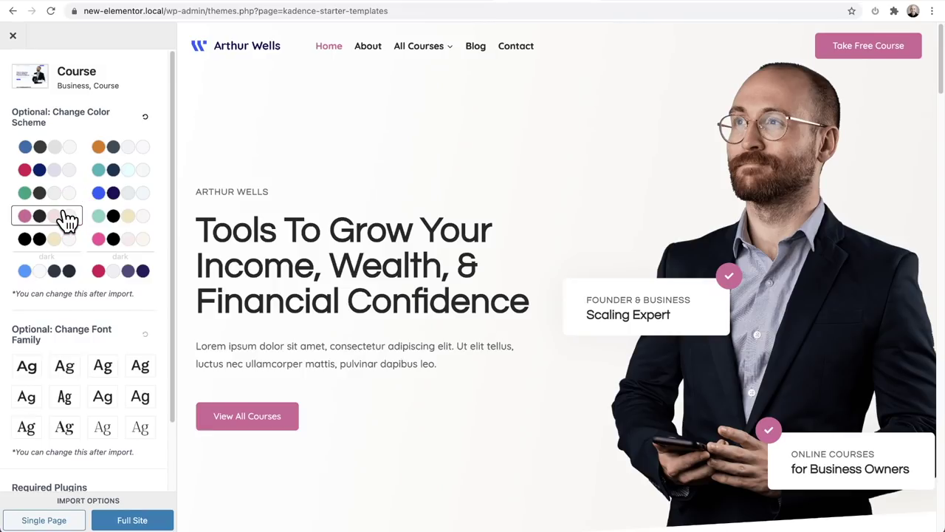
{"action": "left_click", "coordinate": [313, 257]}
{"action": "left_click", "coordinate": [358, 266]}
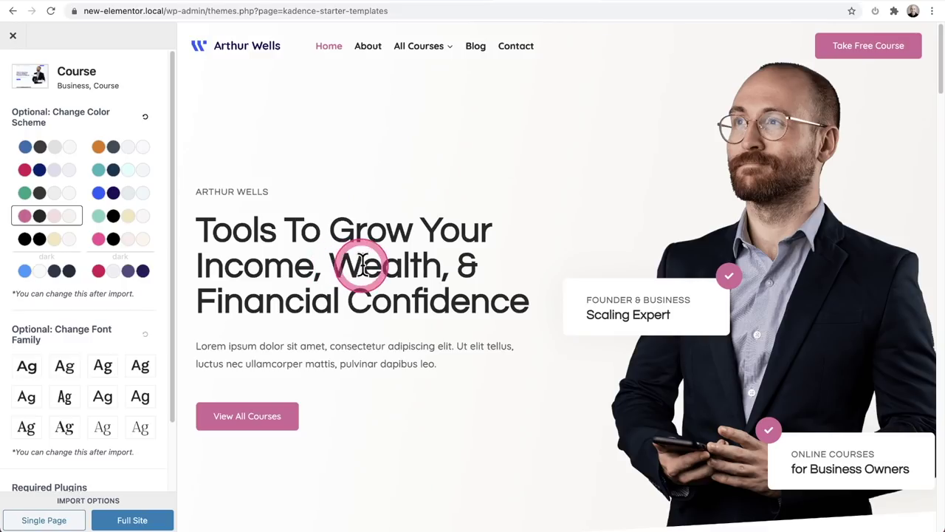
{"action": "left_click", "coordinate": [144, 242]}
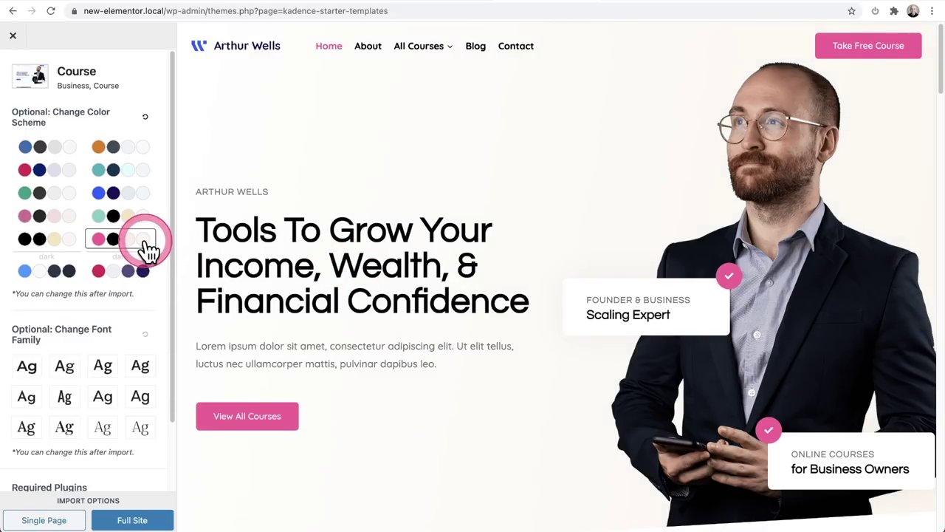
{"action": "left_click", "coordinate": [127, 222]}
- Try the black, green, mauve and both dark color schemes on the Course template, returning to the black one
{"action": "left_click", "coordinate": [68, 239]}
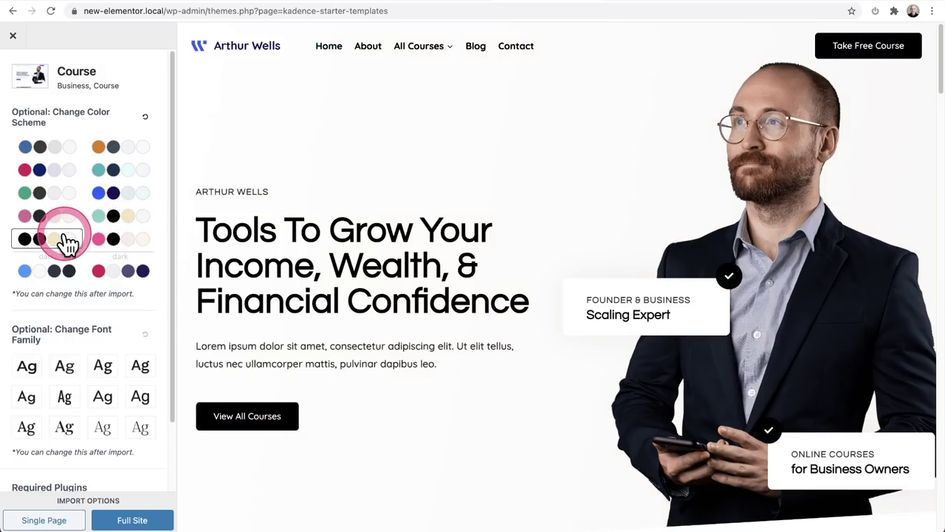
{"action": "left_click", "coordinate": [59, 194]}
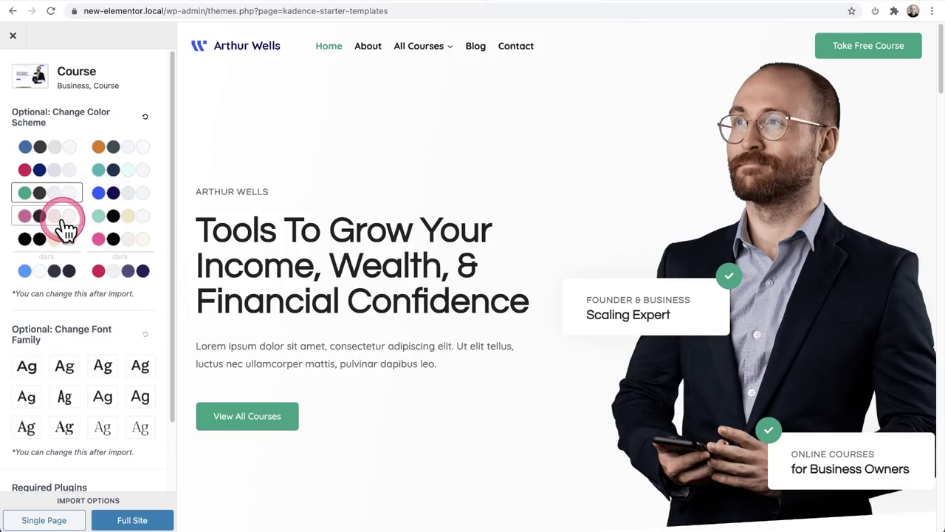
{"action": "left_click", "coordinate": [65, 225]}
{"action": "left_click", "coordinate": [65, 271]}
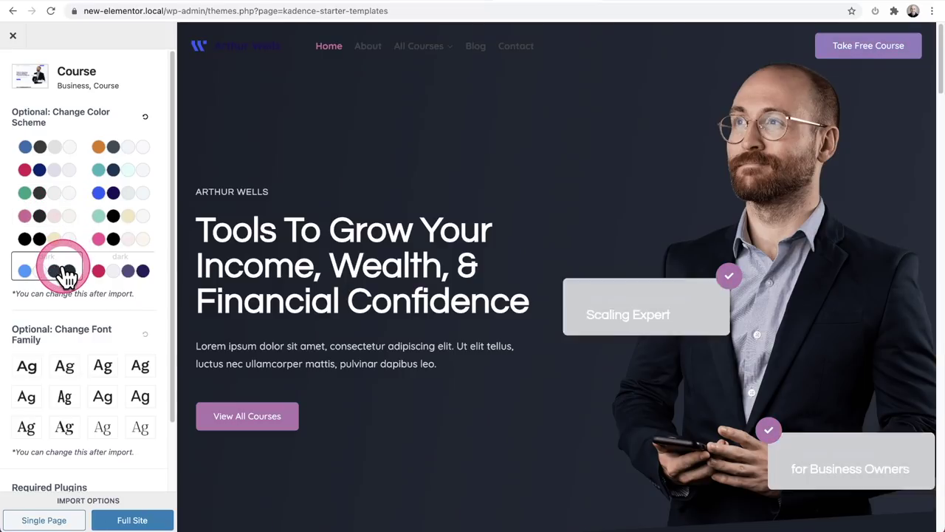
{"action": "left_click", "coordinate": [99, 271]}
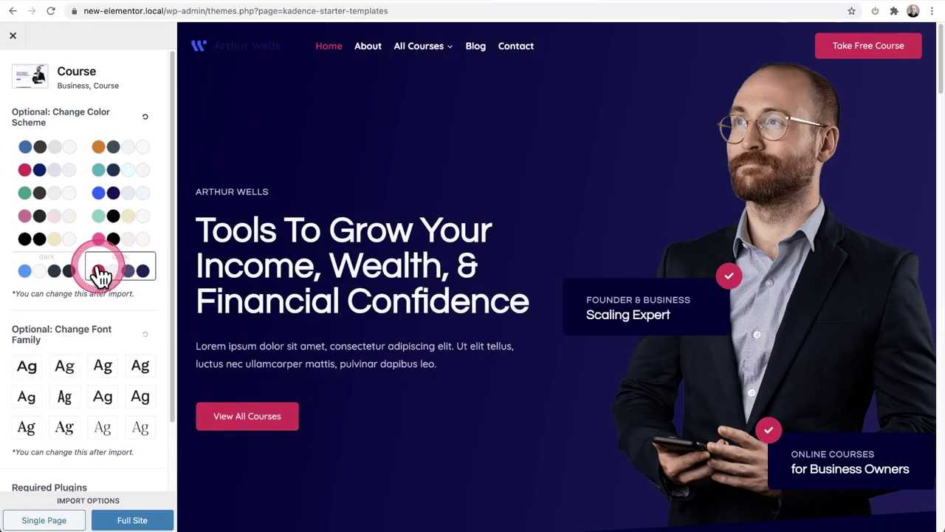
{"action": "left_click", "coordinate": [73, 247]}
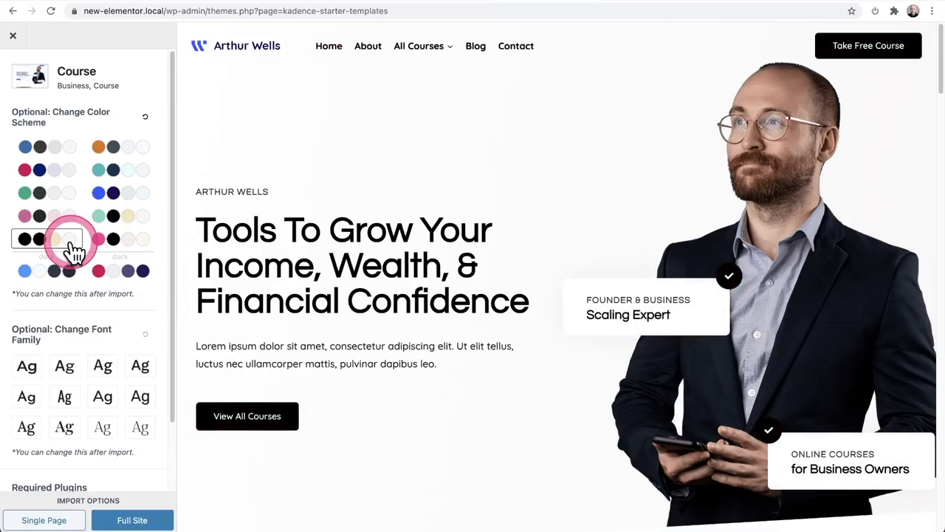
- Try the bright pink and black color scheme and review it on the sections down the Course page
{"action": "left_click", "coordinate": [110, 242]}
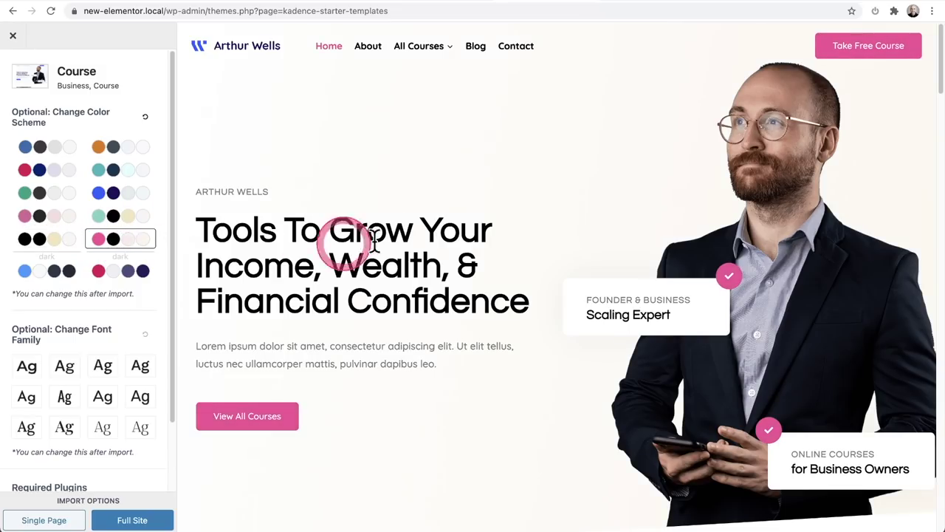
{"action": "scroll", "coordinate": [515, 247], "scroll_direction": "down", "scroll_amount": 10}
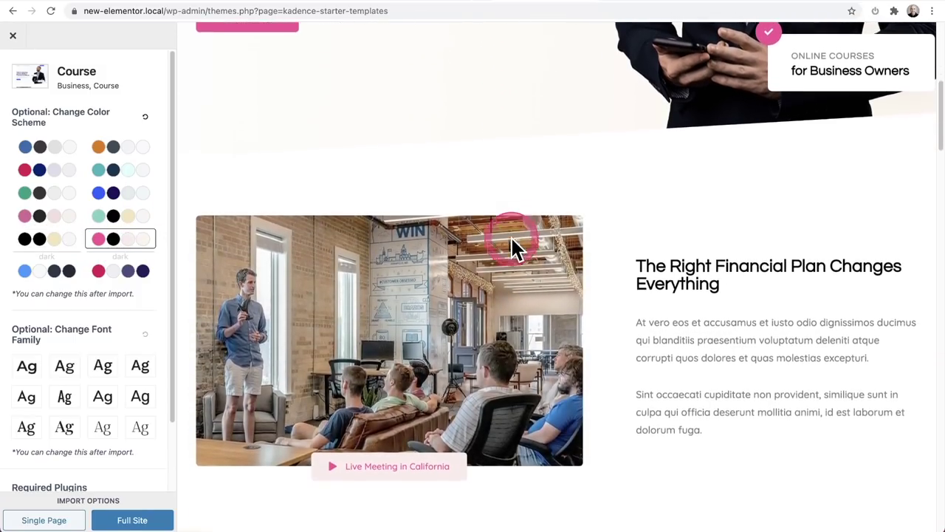
{"action": "scroll", "coordinate": [514, 248], "scroll_direction": "down", "scroll_amount": 10}
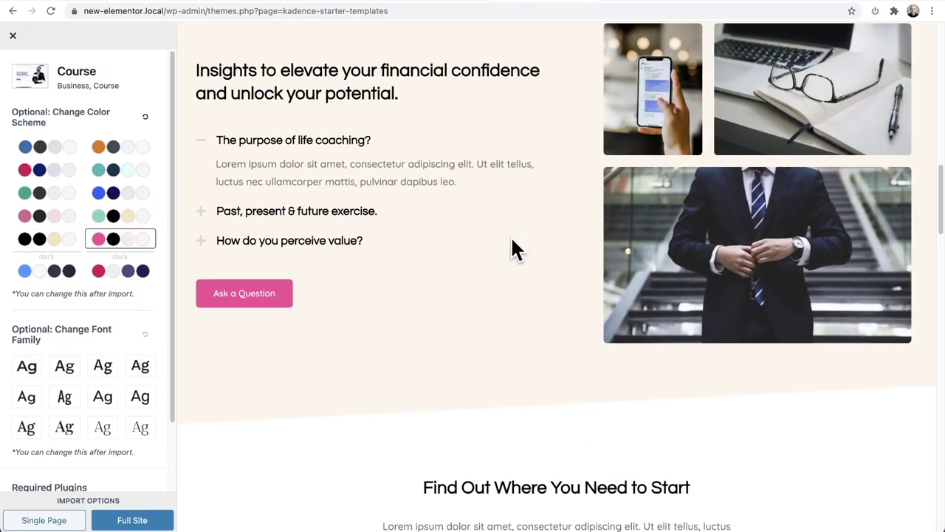
{"action": "scroll", "coordinate": [515, 247], "scroll_direction": "down", "scroll_amount": 10}
{"action": "left_click", "coordinate": [510, 238]}
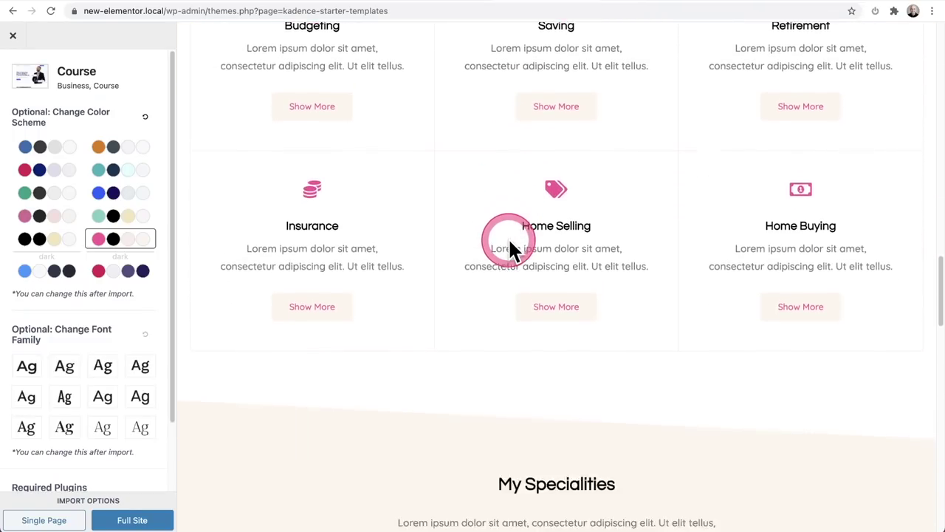
{"action": "scroll", "coordinate": [510, 238], "scroll_direction": "up", "scroll_amount": 10}
{"action": "scroll", "coordinate": [509, 242], "scroll_direction": "up", "scroll_amount": 10}
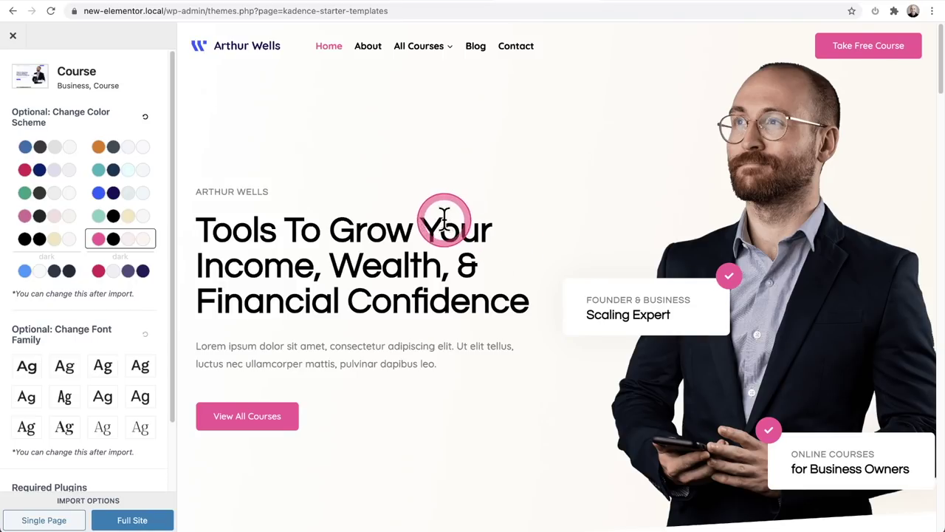
- Apply the black and cream color scheme to the Course template and check its hero section
{"action": "left_click", "coordinate": [73, 250]}
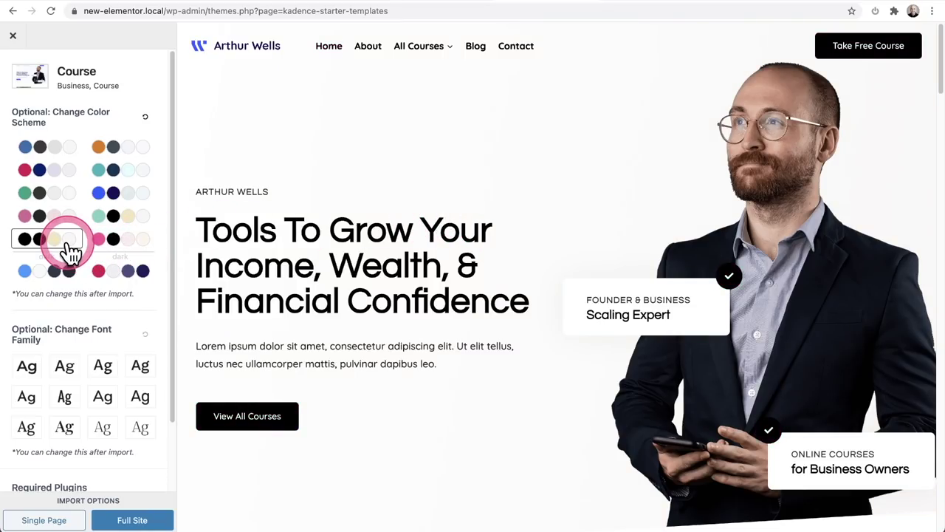
{"action": "scroll", "coordinate": [295, 270], "scroll_direction": "down", "scroll_amount": 3}
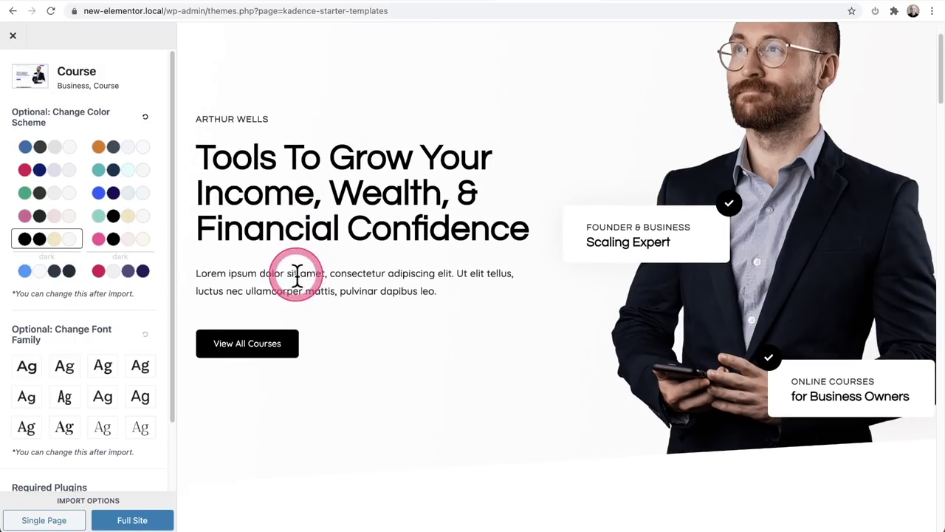
{"action": "scroll", "coordinate": [314, 265], "scroll_direction": "up", "scroll_amount": 3}
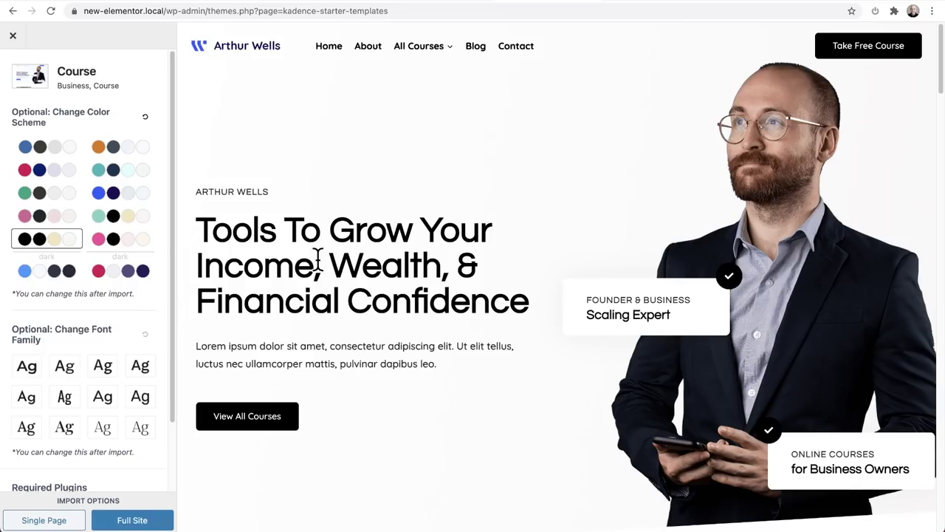
- Try the Playfair Display & Raleway font pair on the Course template and reset the fonts to the template default
{"action": "left_click", "coordinate": [66, 365]}
{"action": "left_click", "coordinate": [30, 369]}
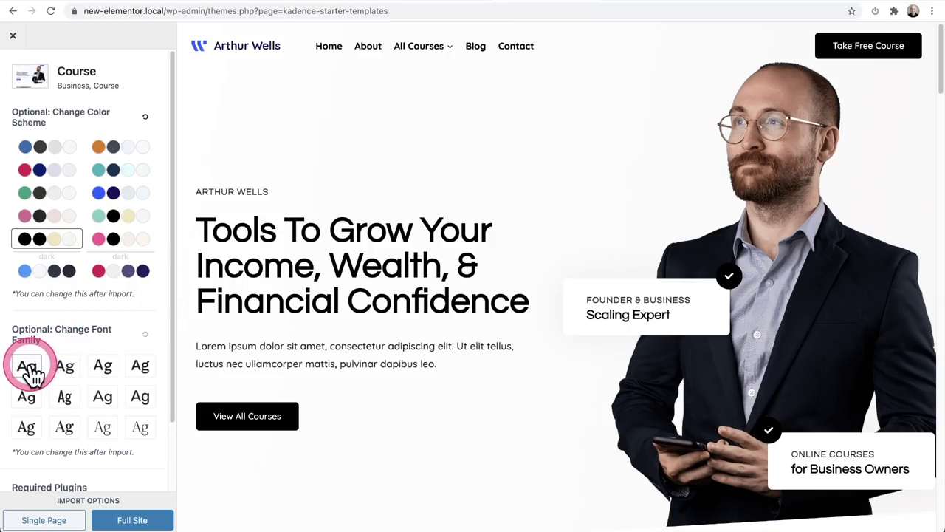
{"action": "left_click", "coordinate": [89, 369]}
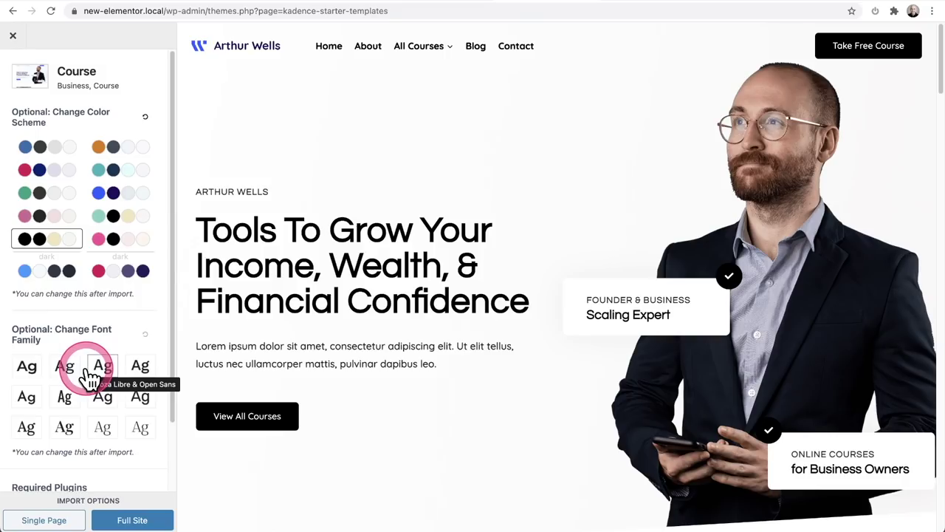
{"action": "left_click", "coordinate": [135, 374]}
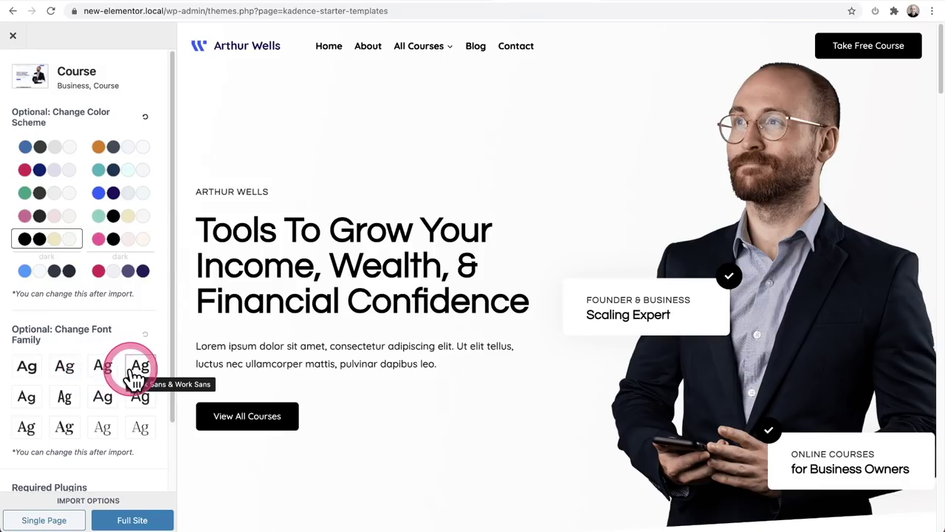
{"action": "left_click", "coordinate": [103, 397]}
{"action": "left_click", "coordinate": [65, 428]}
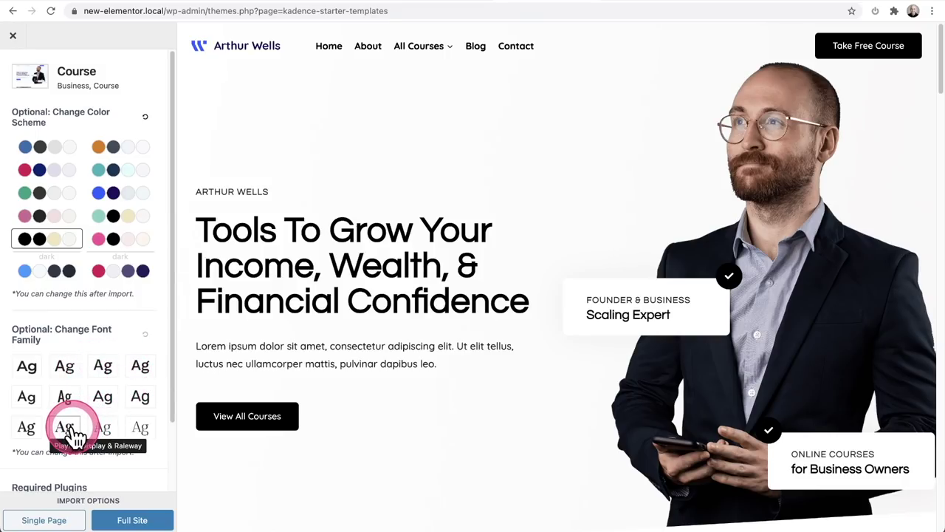
{"action": "left_click", "coordinate": [70, 435]}
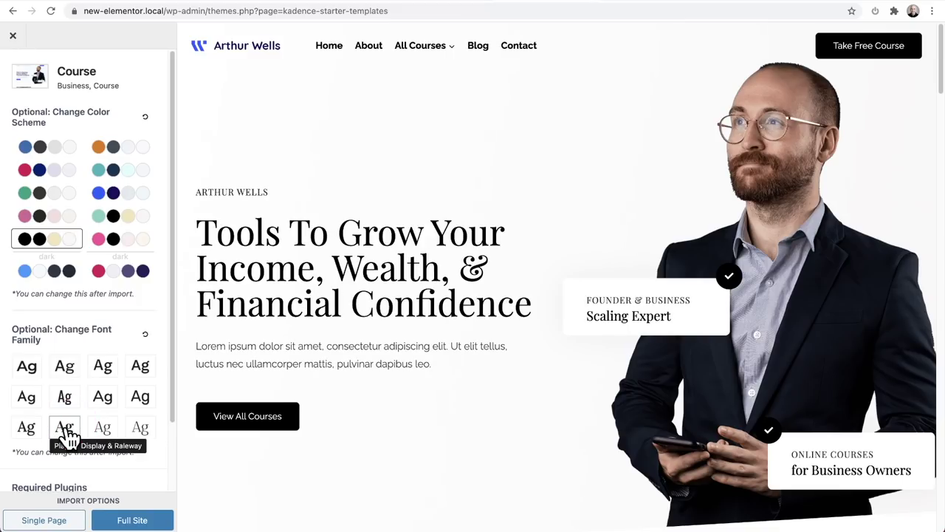
{"action": "mouse_move", "coordinate": [348, 336]}
{"action": "left_mouse_down"}
{"action": "mouse_move", "coordinate": [313, 362]}
{"action": "mouse_move", "coordinate": [354, 370]}
{"action": "left_mouse_up"}
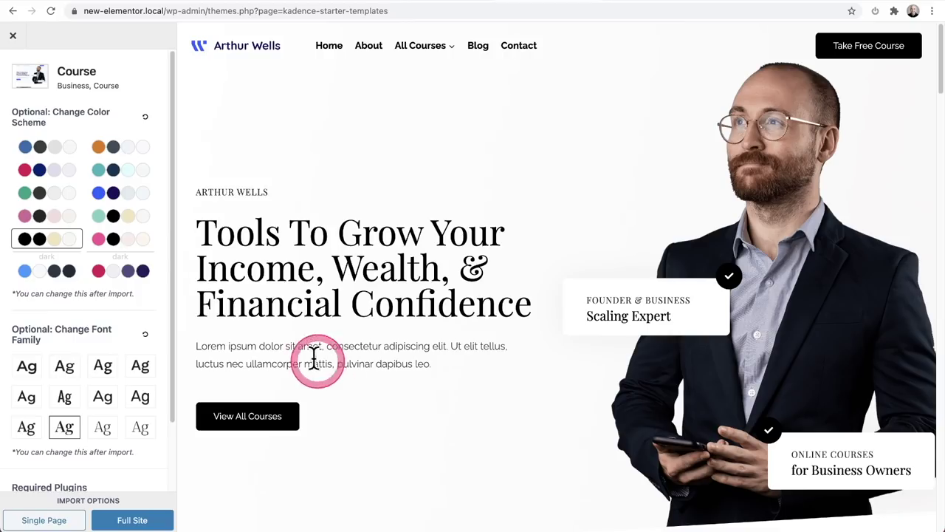
{"action": "left_click", "coordinate": [144, 338]}
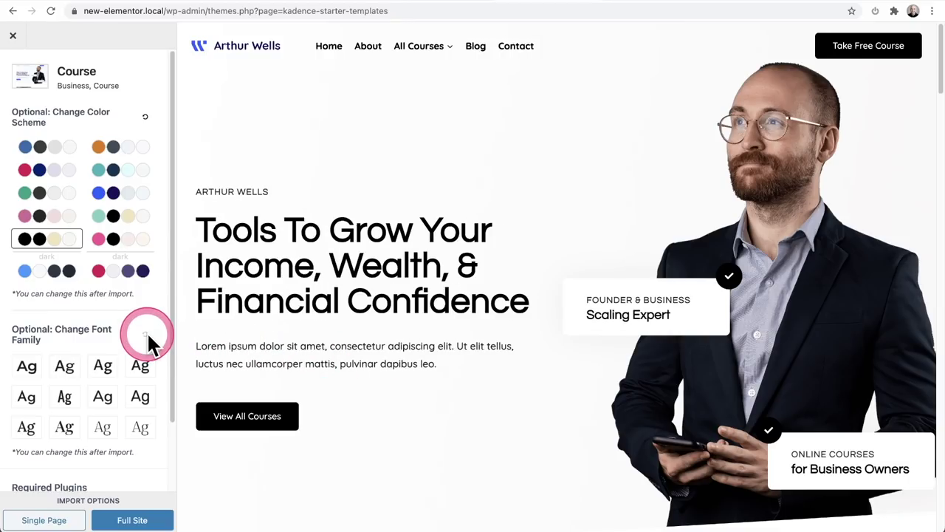
- Compare the Playfair Display & Raleway pair with other font pairs and apply Oswald & Open Sans to the Course template
{"action": "left_click", "coordinate": [67, 432]}
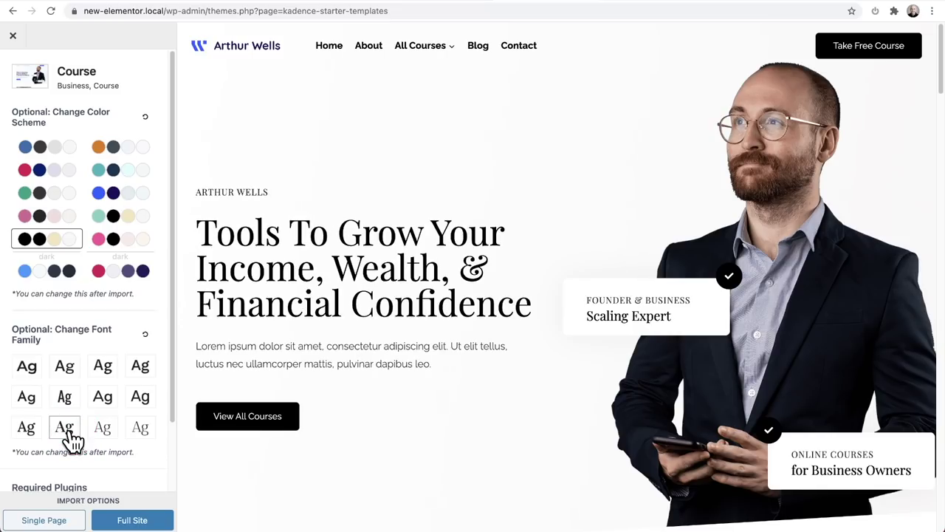
{"action": "left_click", "coordinate": [99, 399]}
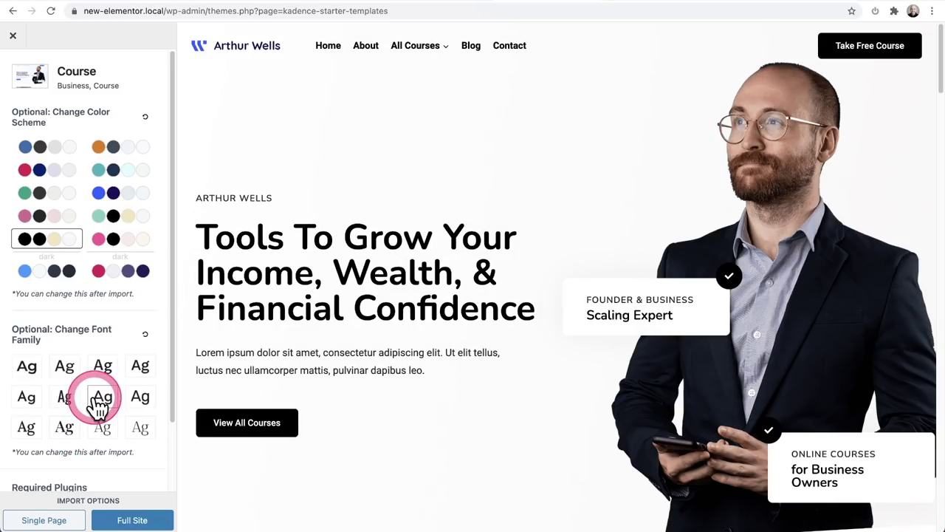
{"action": "left_click", "coordinate": [68, 398]}
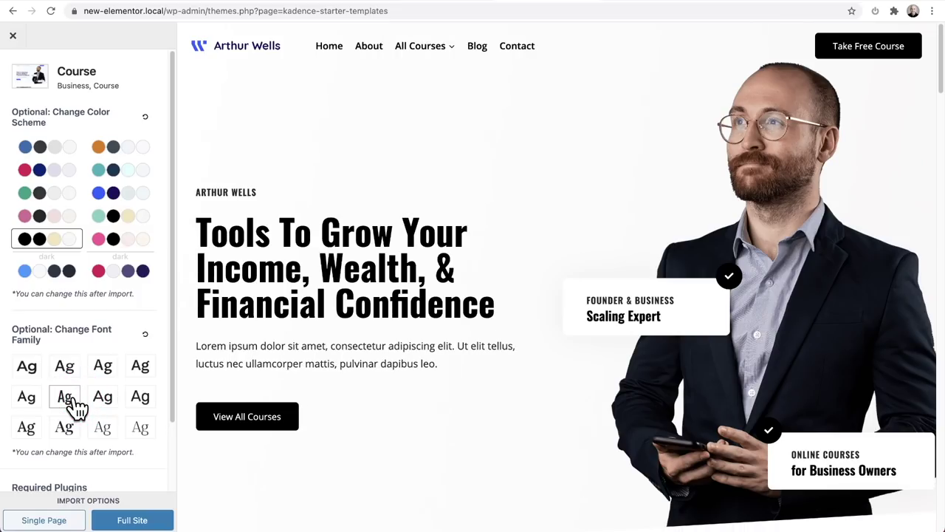
- Review the Oswald & Open Sans fonts on the sections down the Course page and return to the hero section
{"action": "left_click", "coordinate": [398, 302]}
{"action": "scroll", "coordinate": [398, 302], "scroll_direction": "down", "scroll_amount": 4}
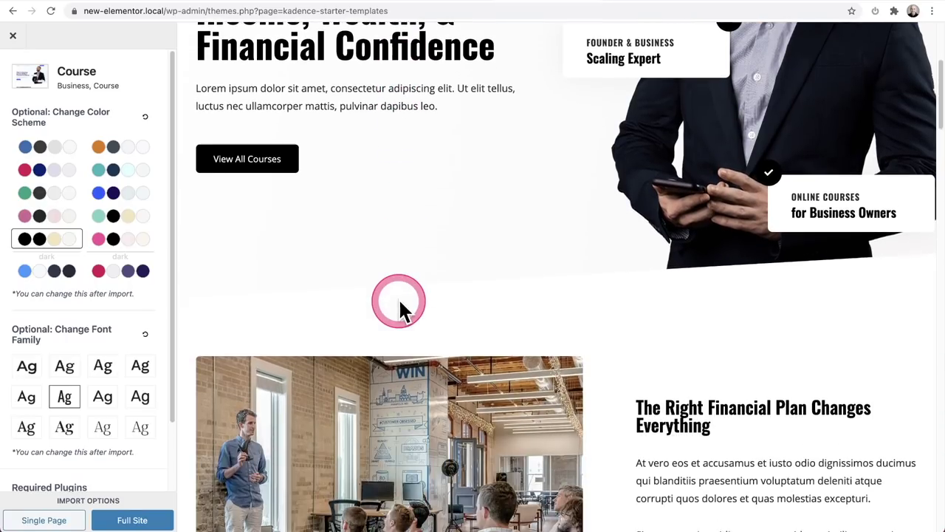
{"action": "scroll", "coordinate": [398, 301], "scroll_direction": "down", "scroll_amount": 7}
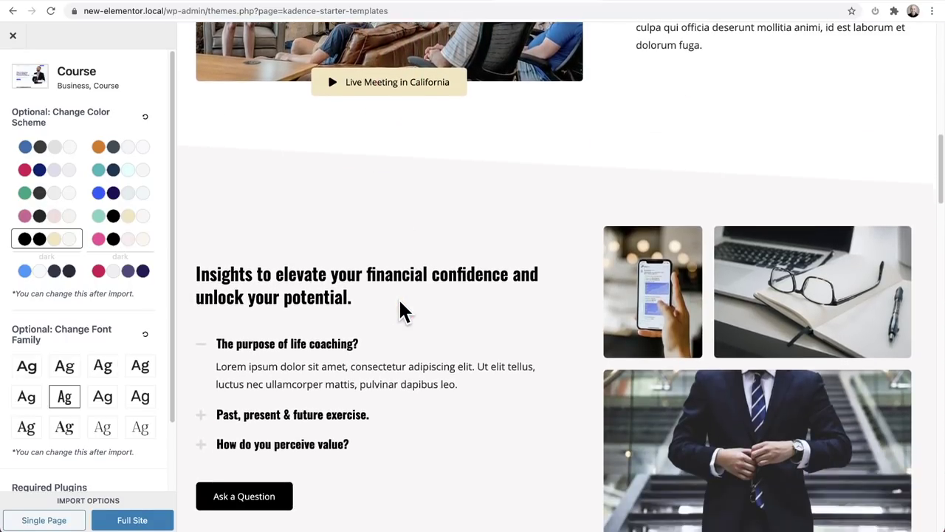
{"action": "scroll", "coordinate": [399, 309], "scroll_direction": "down", "scroll_amount": 5}
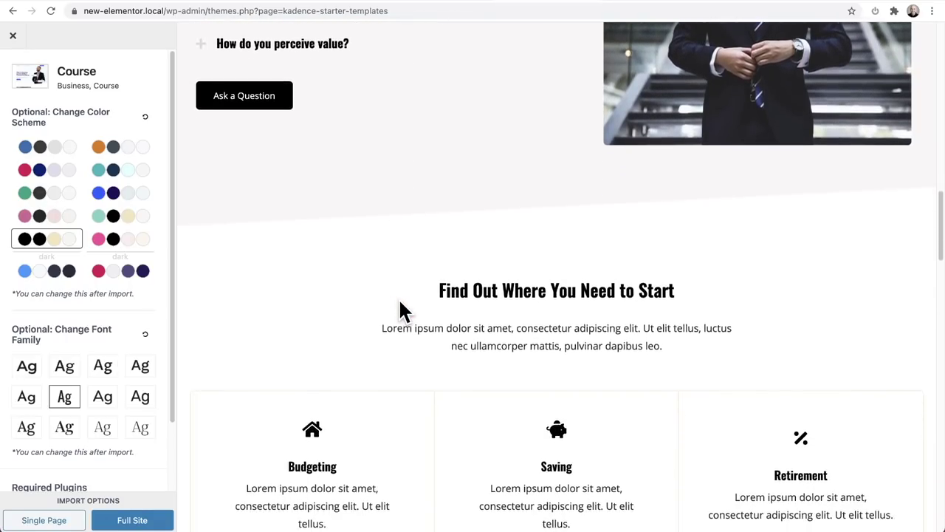
{"action": "scroll", "coordinate": [400, 308], "scroll_direction": "down", "scroll_amount": 3}
{"action": "scroll", "coordinate": [399, 309], "scroll_direction": "up", "scroll_amount": 12}
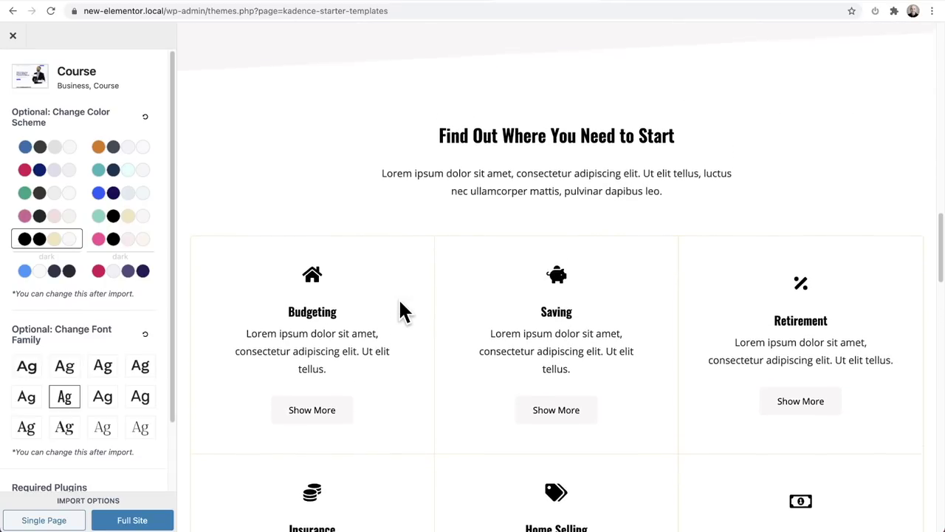
{"action": "scroll", "coordinate": [400, 309], "scroll_direction": "up", "scroll_amount": 6}
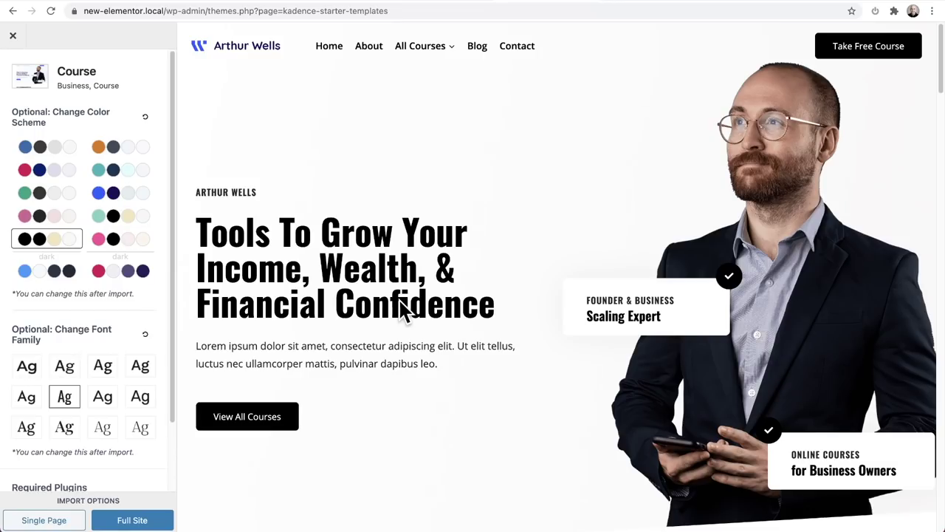
- Import the full Course site with the chosen color palette and font pair, and open the finished site
{"action": "left_click", "coordinate": [137, 518]}
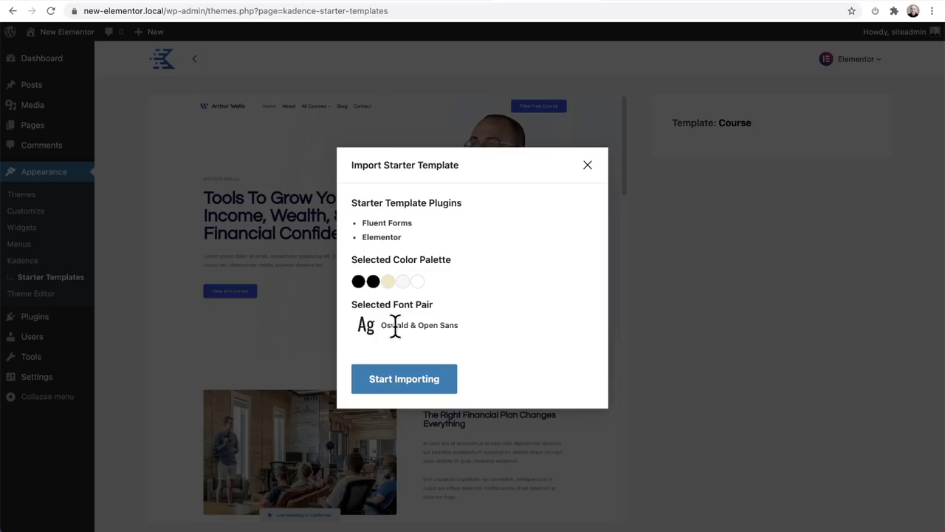
{"action": "left_click", "coordinate": [404, 388]}
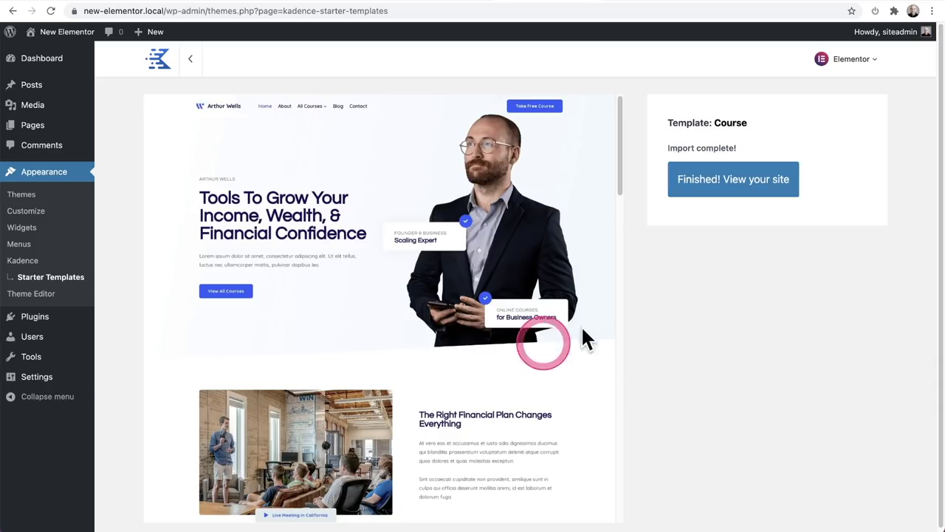
{"action": "left_click", "coordinate": [719, 194]}
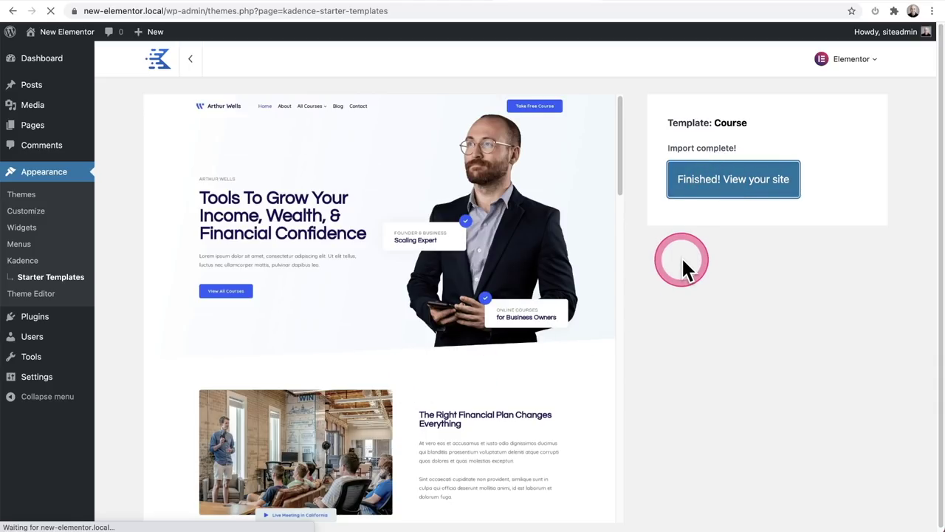
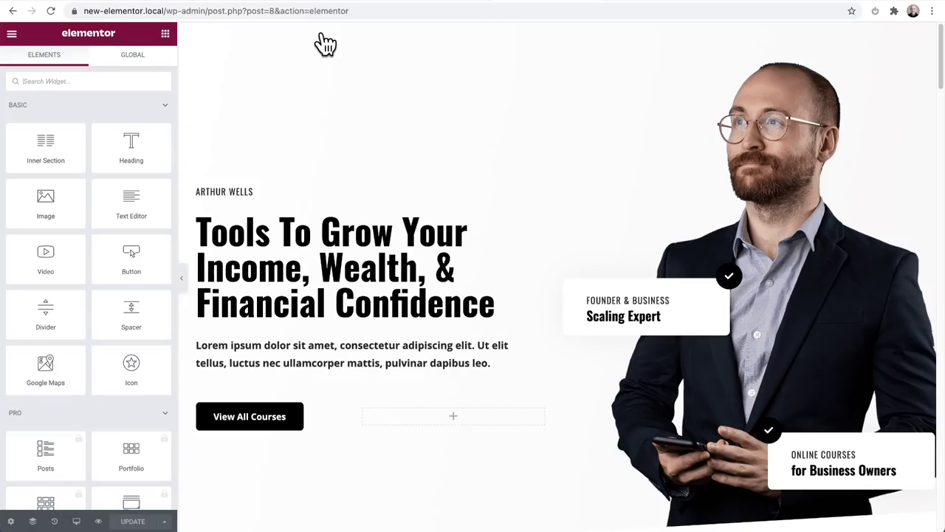
- Examine the editable content of the hero section's small heading, main heading, paragraph and View All Courses button in Elementor
{"action": "left_click", "coordinate": [236, 190]}
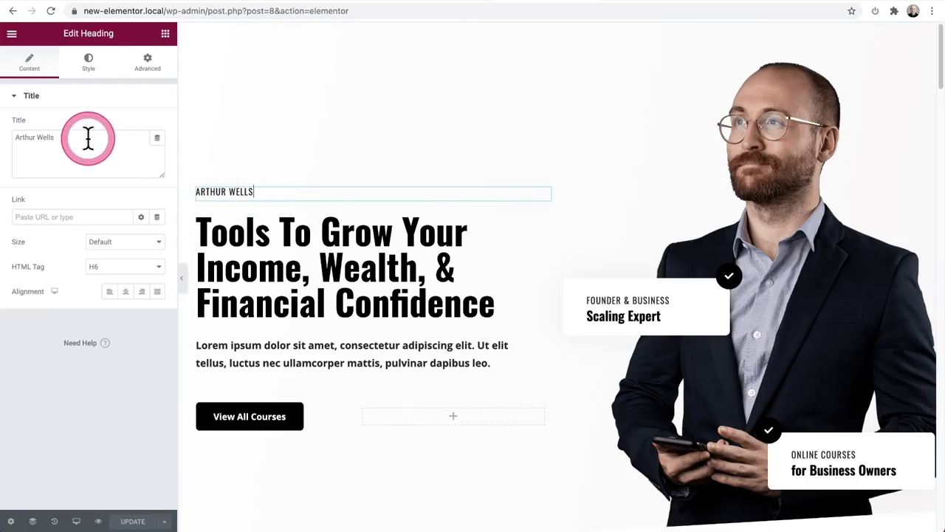
{"action": "left_click_drag", "start_coordinate": [86, 137], "coordinate": [15, 137]}
{"action": "left_click", "coordinate": [258, 191]}
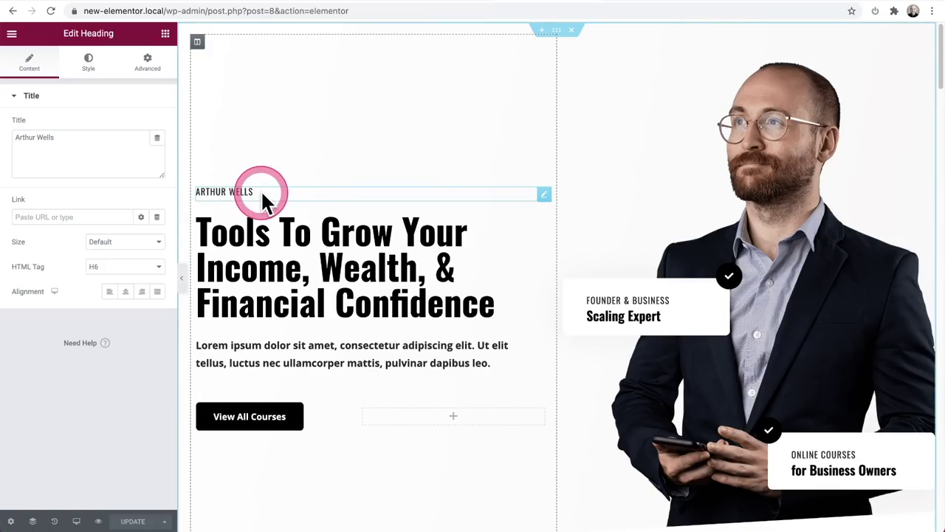
{"action": "left_click", "coordinate": [291, 232]}
{"action": "left_click", "coordinate": [343, 345]}
{"action": "left_click", "coordinate": [305, 409]}
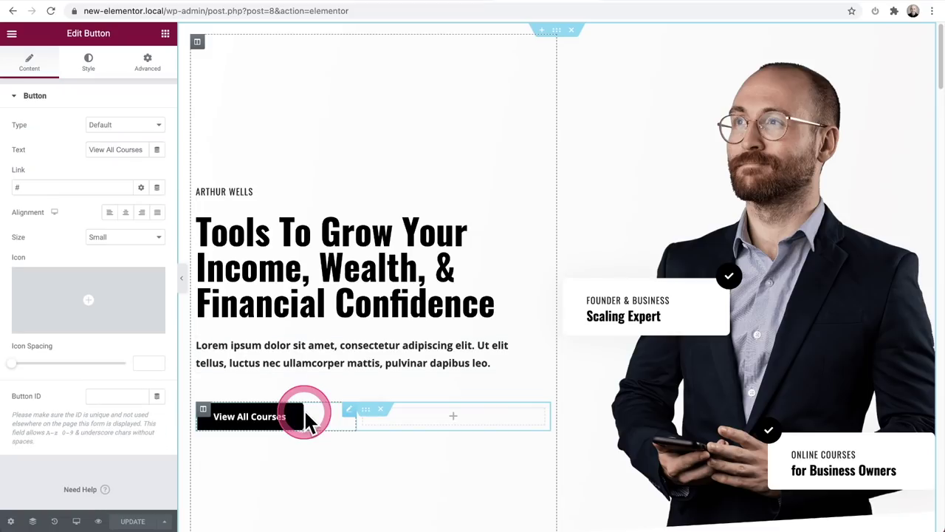
{"action": "triple_click", "coordinate": [134, 149]}
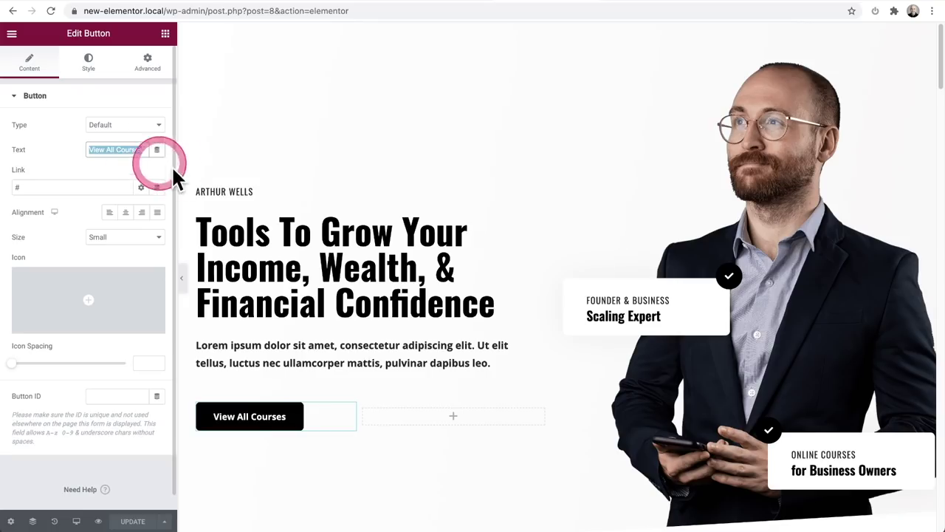
{"action": "left_click", "coordinate": [777, 206]}
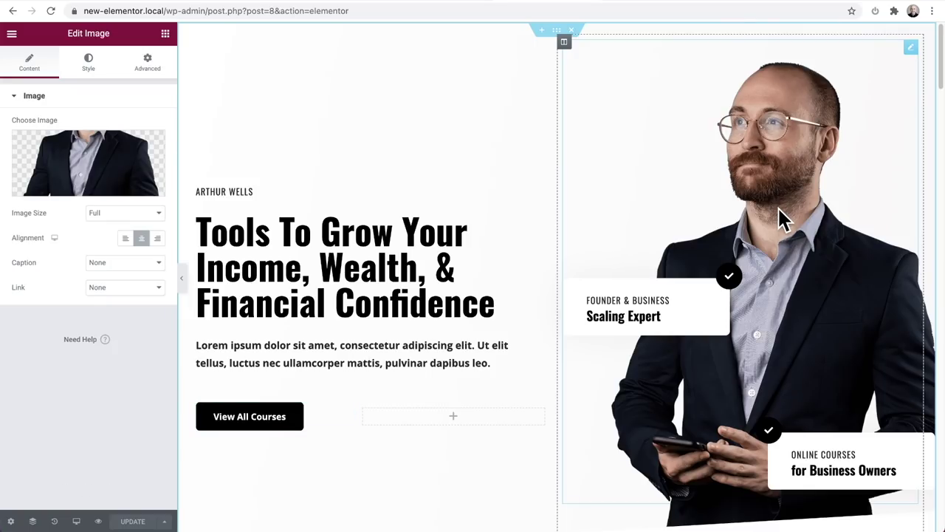
{"action": "left_click", "coordinate": [92, 195]}
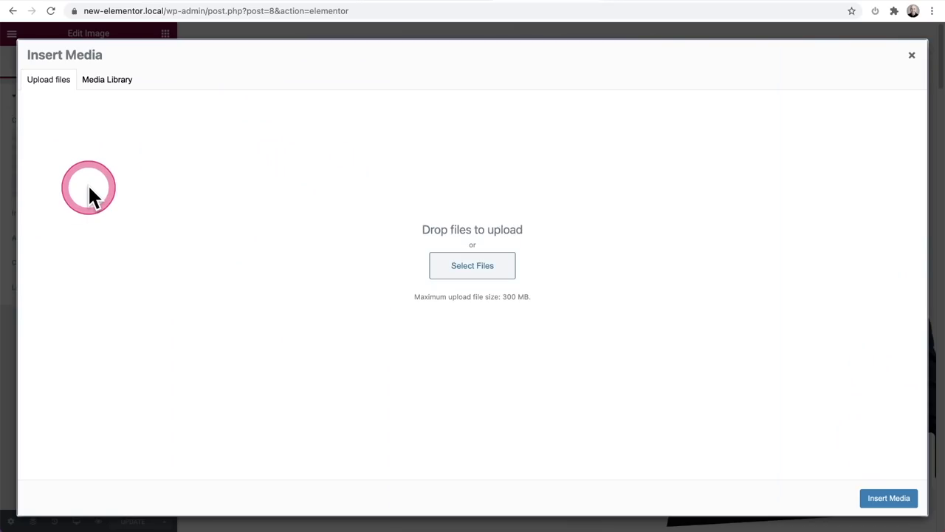
{"action": "left_click", "coordinate": [299, 237]}
{"action": "left_click", "coordinate": [393, 253]}
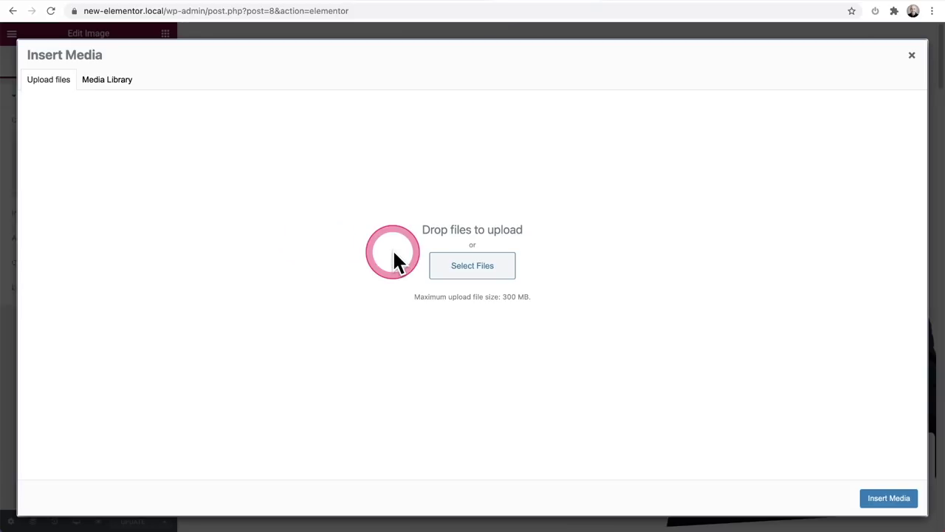
{"action": "left_click", "coordinate": [453, 274]}
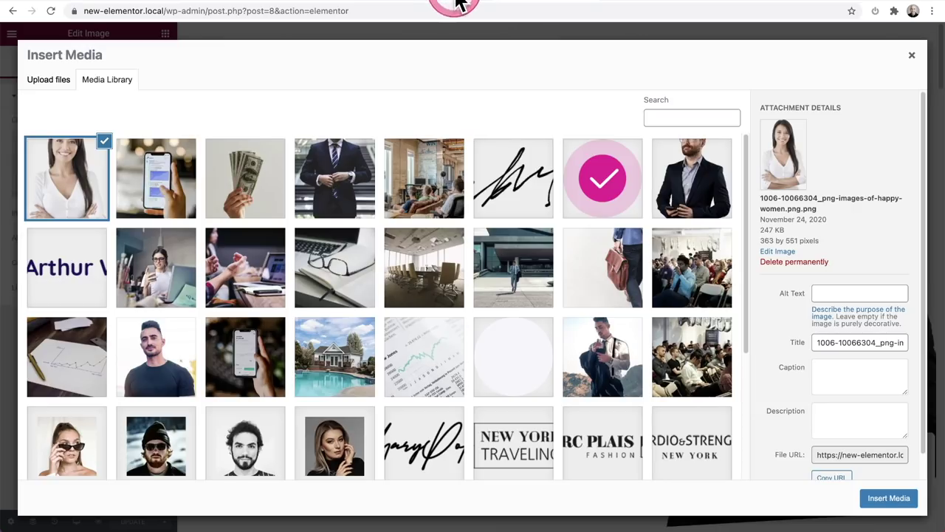
- Switch to the PhotoScissors website, look over its online background removal upload area, and return to the Elementor media library
{"action": "left_click", "coordinate": [458, 2]}
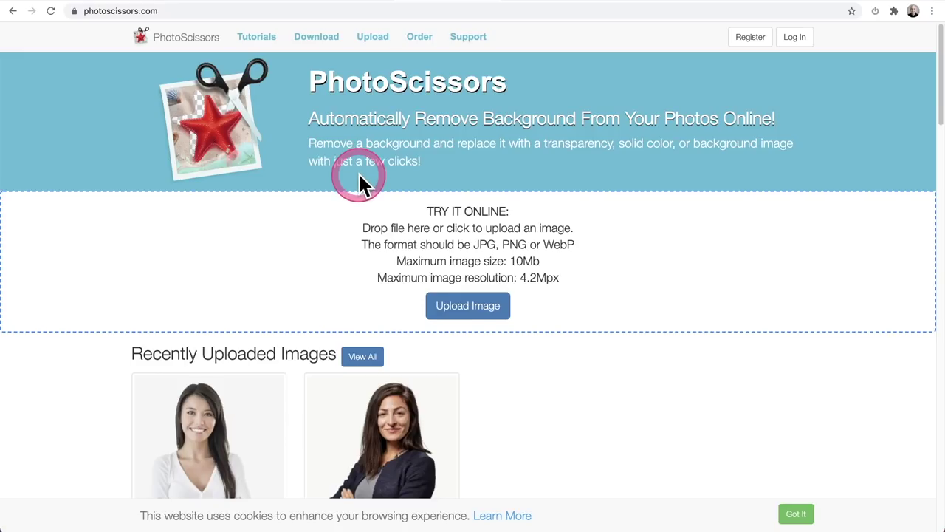
{"action": "scroll", "coordinate": [358, 172], "scroll_direction": "down", "scroll_amount": 3}
{"action": "scroll", "coordinate": [362, 173], "scroll_direction": "up", "scroll_amount": 3}
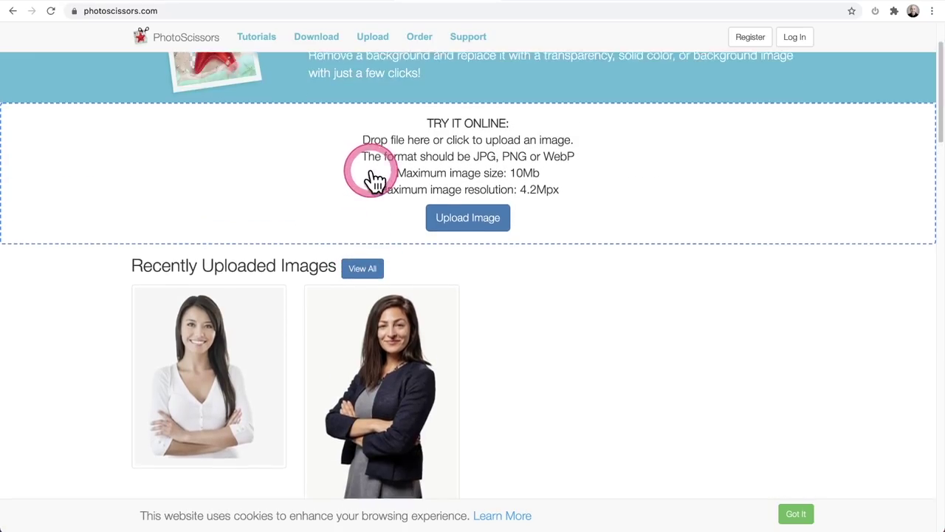
{"action": "left_click", "coordinate": [559, 3]}
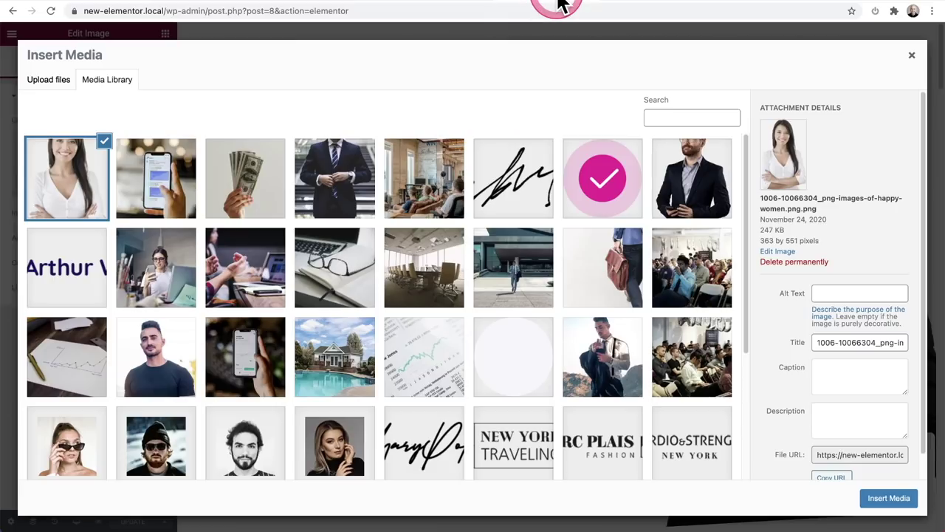
- Insert the uploaded woman's photo as the hero image and preview the page with the editing panel hidden, restoring the panel
{"action": "left_click", "coordinate": [889, 498]}
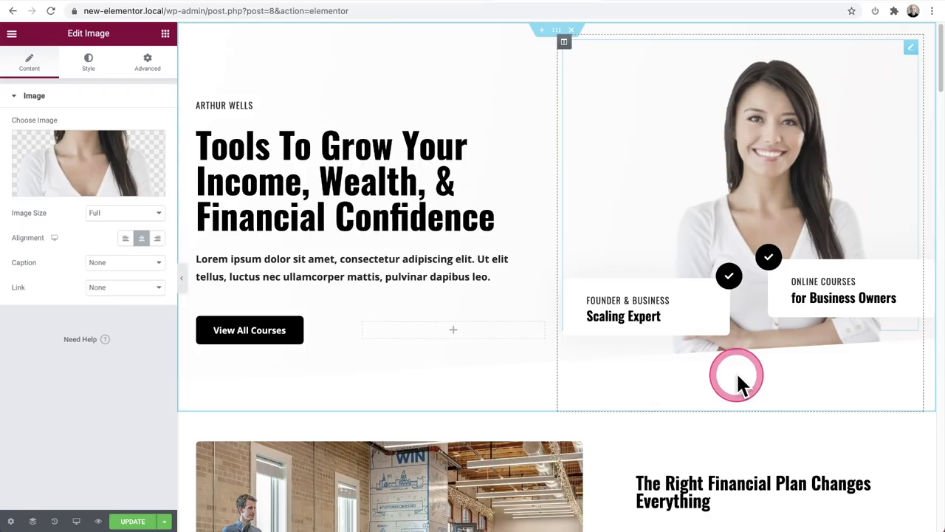
{"action": "left_click", "coordinate": [382, 272]}
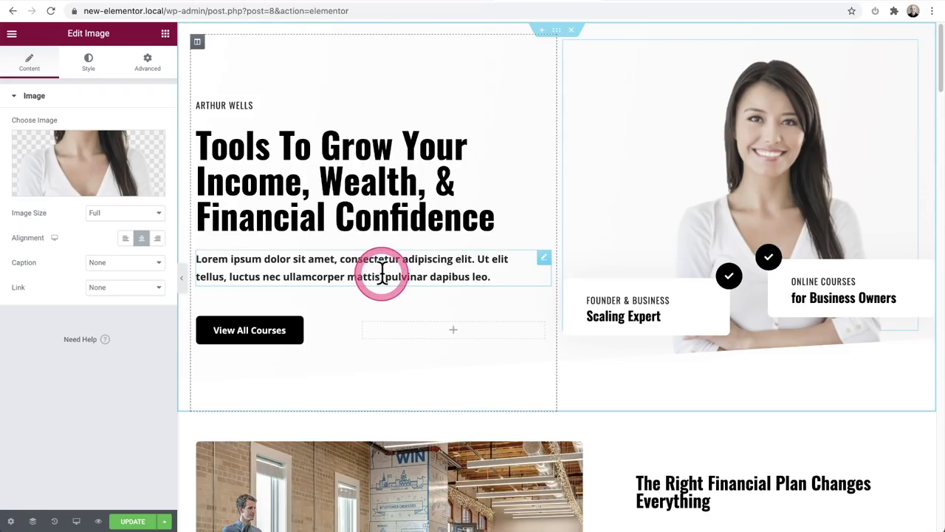
{"action": "left_click", "coordinate": [181, 277]}
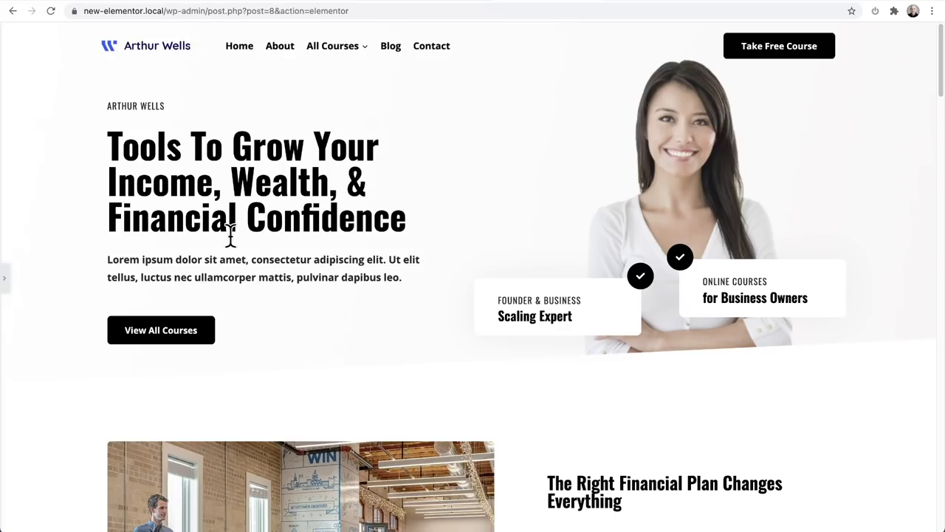
{"action": "left_click", "coordinate": [11, 283]}
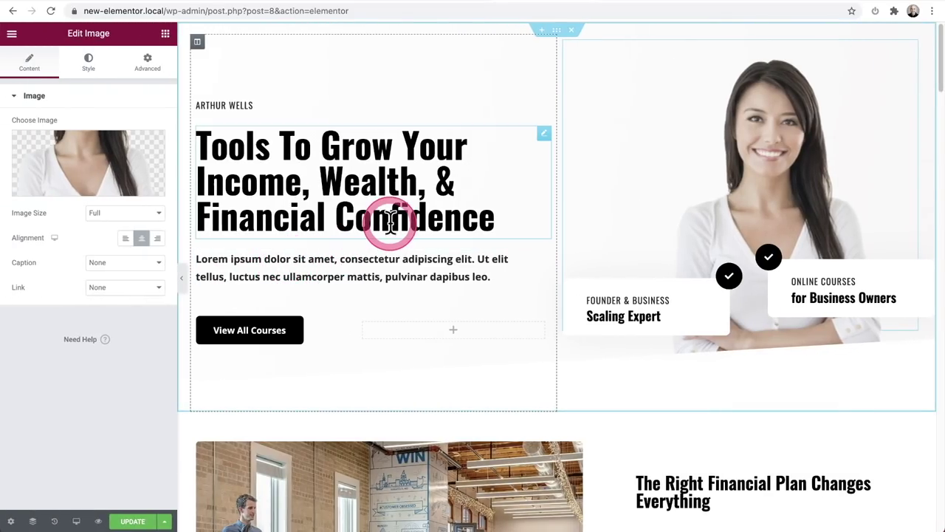
{"action": "scroll", "coordinate": [392, 222], "scroll_direction": "down", "scroll_amount": 5}
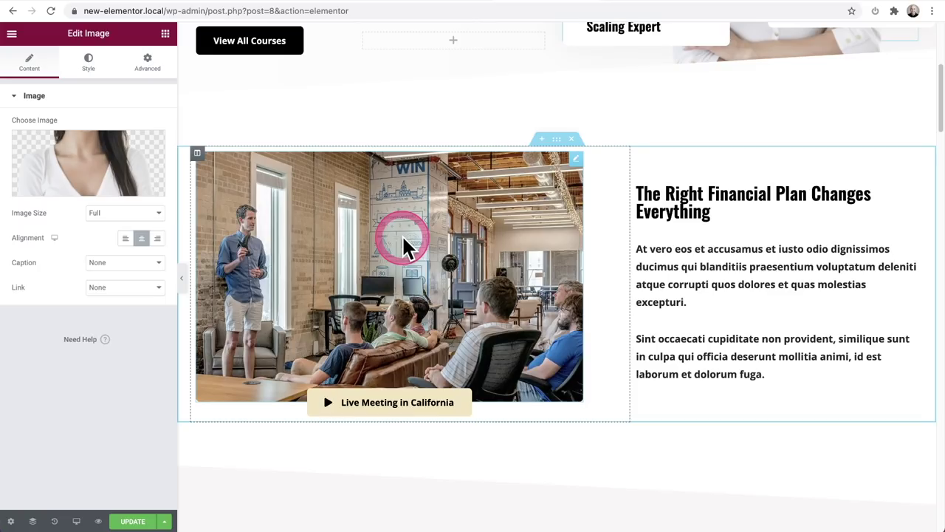
- Look over the homepage's remaining sections, from the live meeting image through the insights, topic cards and specialities to the testimonials
{"action": "scroll", "coordinate": [402, 234], "scroll_direction": "down", "scroll_amount": 5}
{"action": "scroll", "coordinate": [403, 234], "scroll_direction": "down", "scroll_amount": 5}
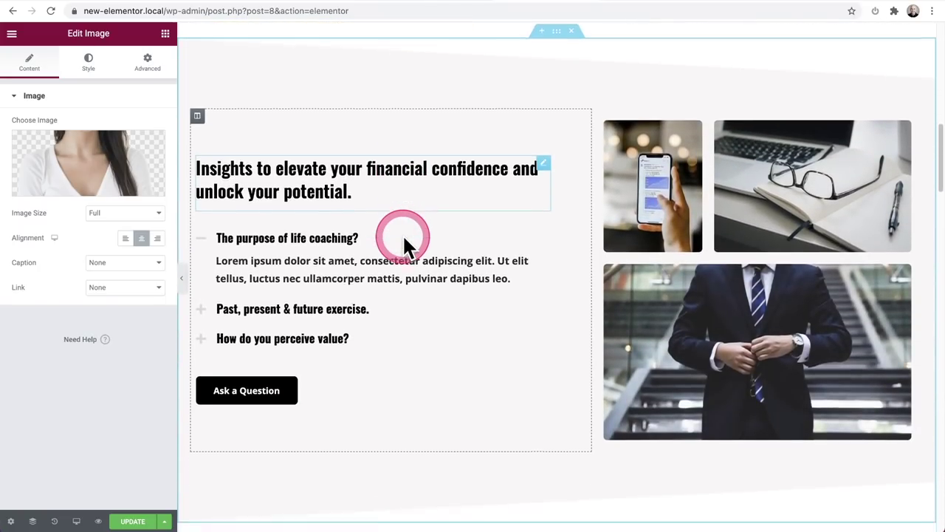
{"action": "scroll", "coordinate": [403, 240], "scroll_direction": "down", "scroll_amount": 5}
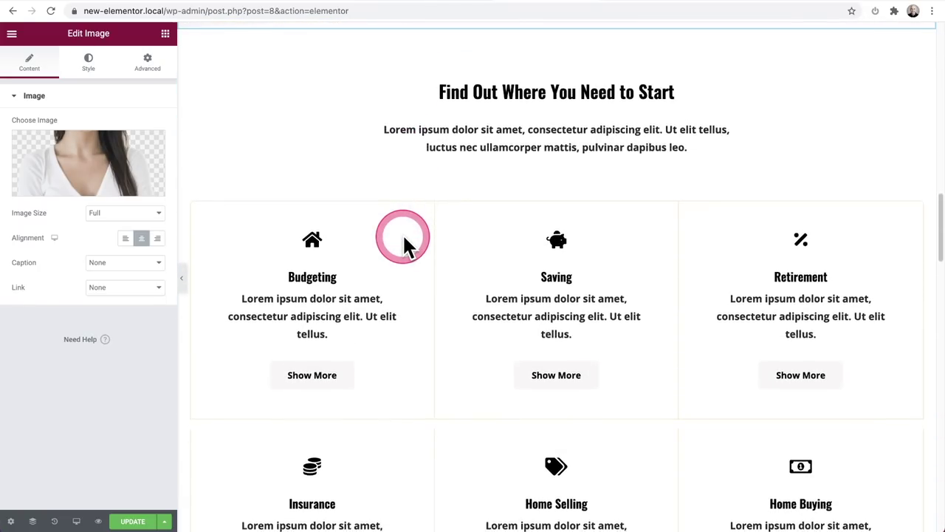
{"action": "scroll", "coordinate": [403, 238], "scroll_direction": "down", "scroll_amount": 5}
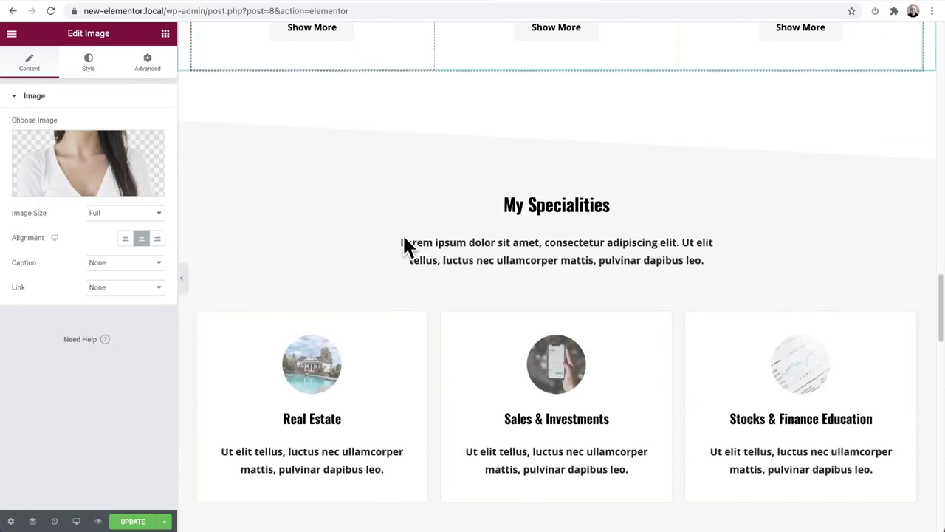
{"action": "scroll", "coordinate": [404, 237], "scroll_direction": "down", "scroll_amount": 5}
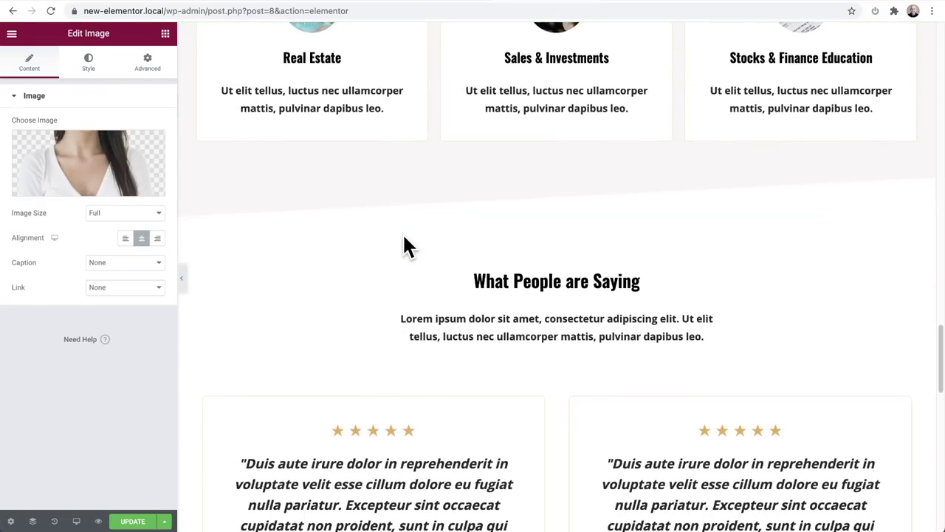
{"action": "left_click", "coordinate": [404, 238]}
{"action": "scroll", "coordinate": [402, 231], "scroll_direction": "down", "scroll_amount": 5}
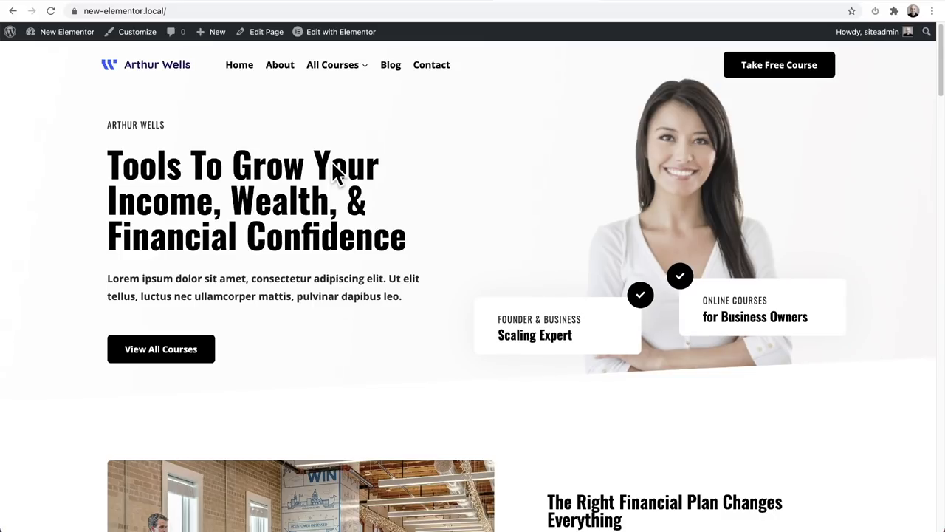
- Open the theme customizer from the live homepage and go to the General color settings
{"action": "left_click", "coordinate": [138, 32]}
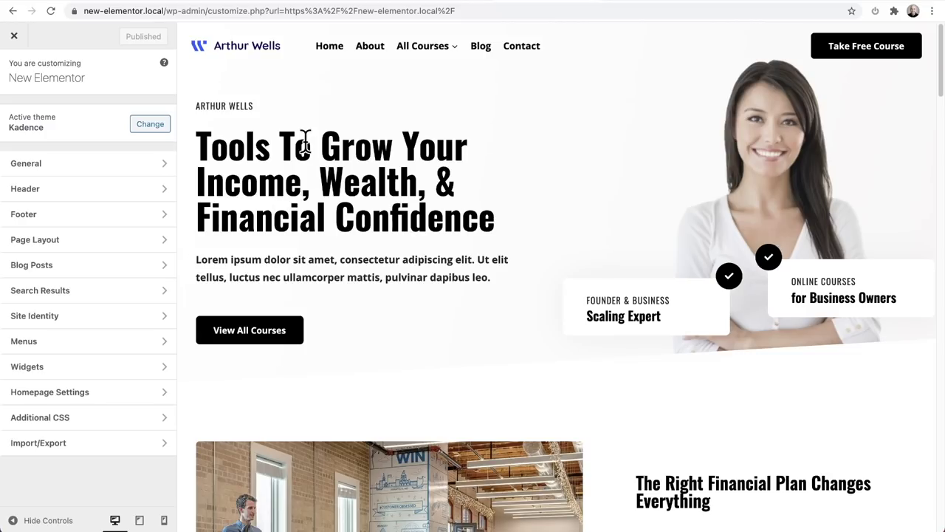
{"action": "left_click", "coordinate": [78, 165]}
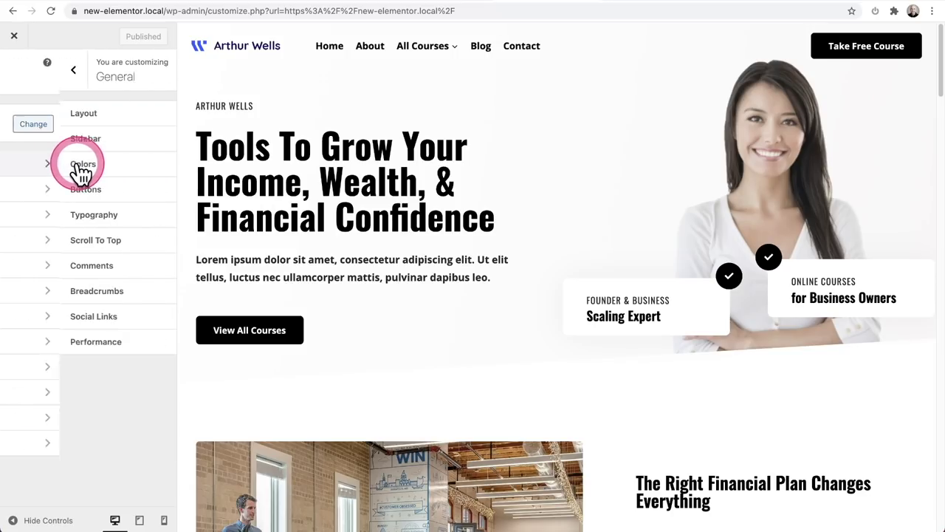
{"action": "left_click", "coordinate": [78, 168]}
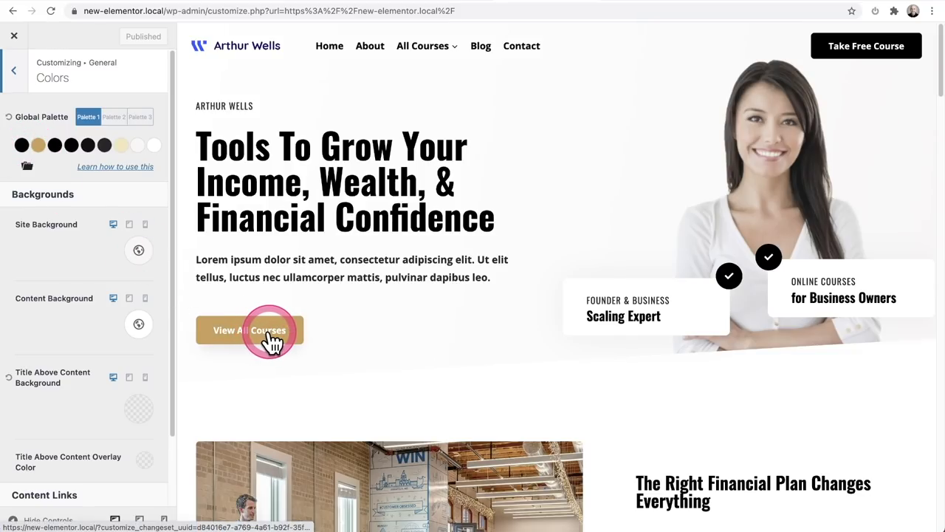
- Try red EB0F0F as the first color of the global palette and reset the palette
{"action": "left_click", "coordinate": [22, 145]}
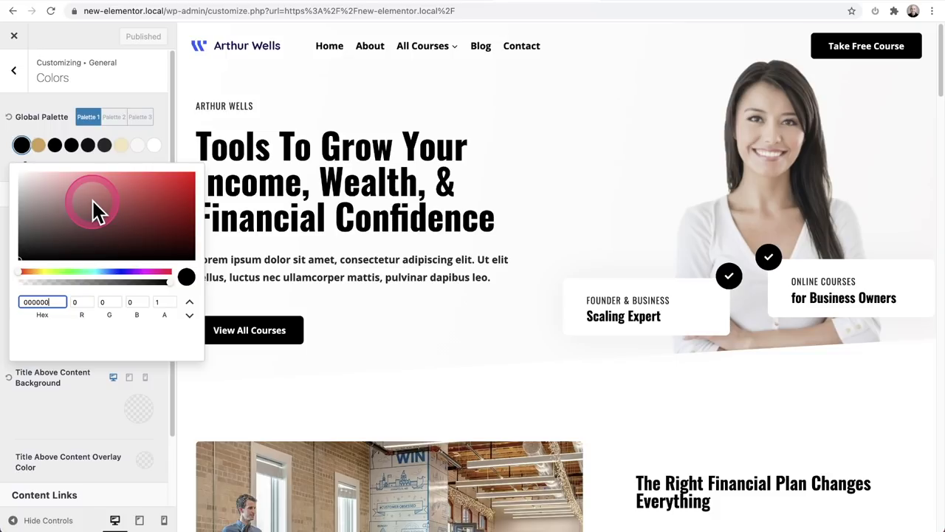
{"action": "left_click_drag", "start_coordinate": [95, 201], "coordinate": [184, 180]}
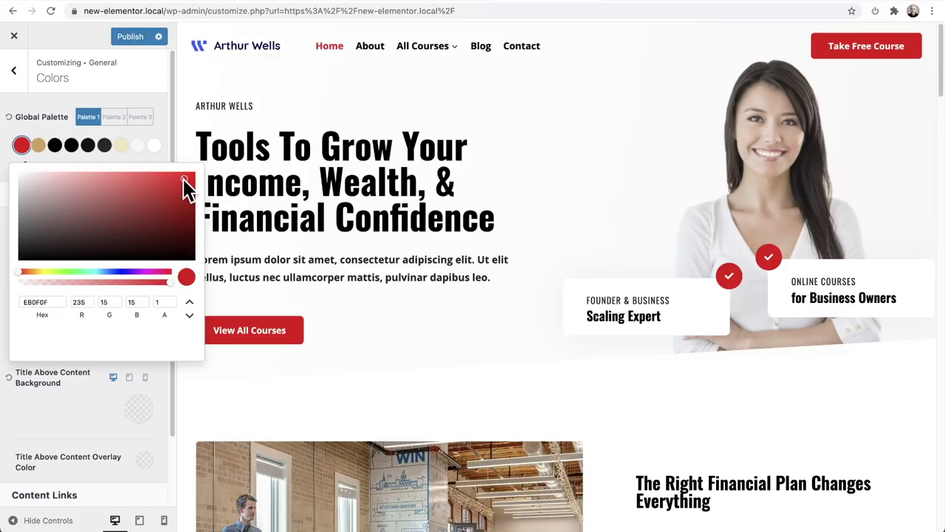
{"action": "left_click", "coordinate": [9, 117]}
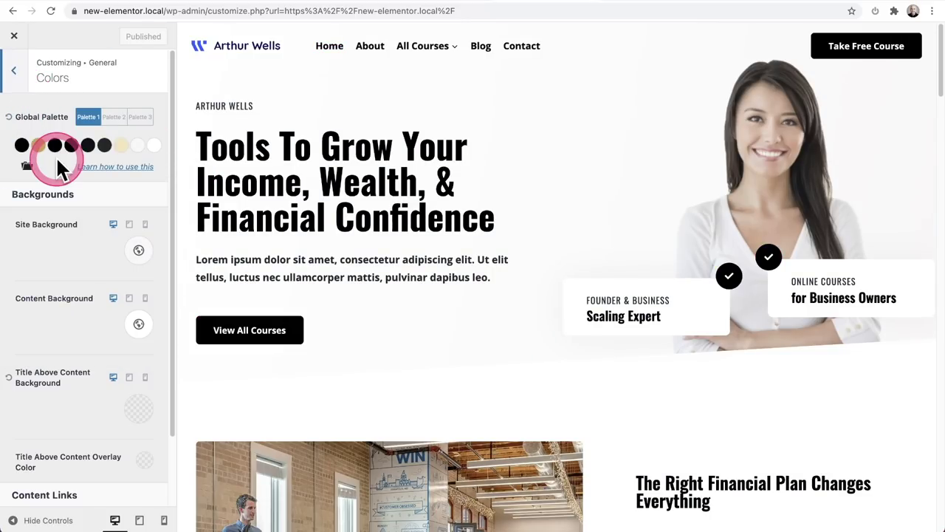
- Set the Heading Font Family to Playfair Display in the General typography settings
{"action": "left_click", "coordinate": [22, 80]}
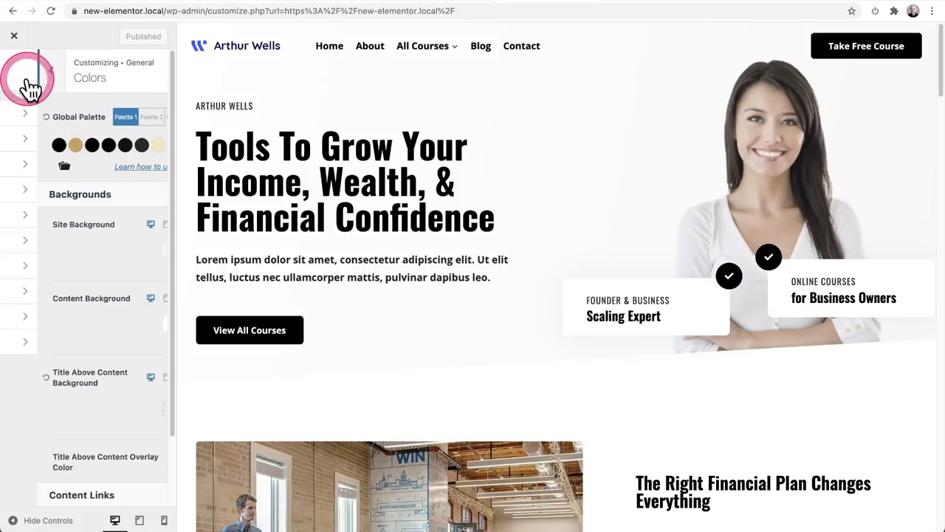
{"action": "left_click", "coordinate": [60, 218]}
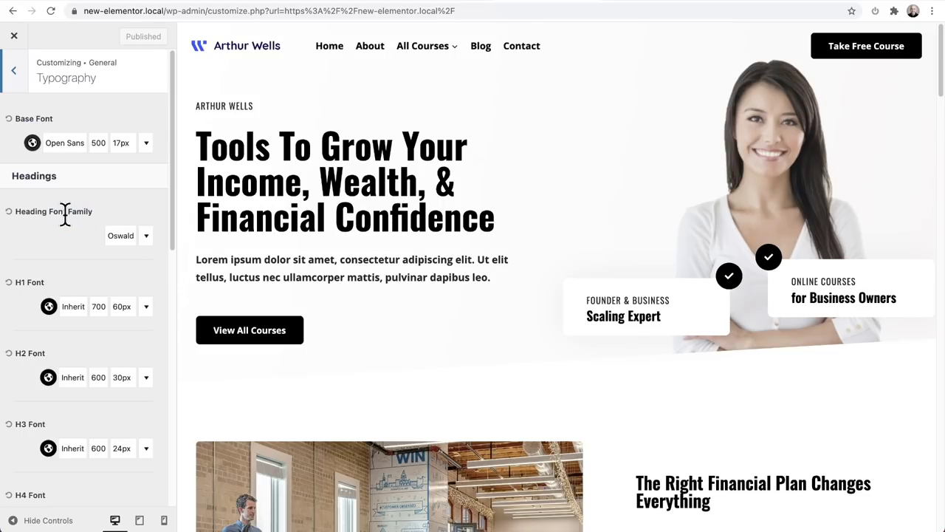
{"action": "left_click", "coordinate": [65, 215]}
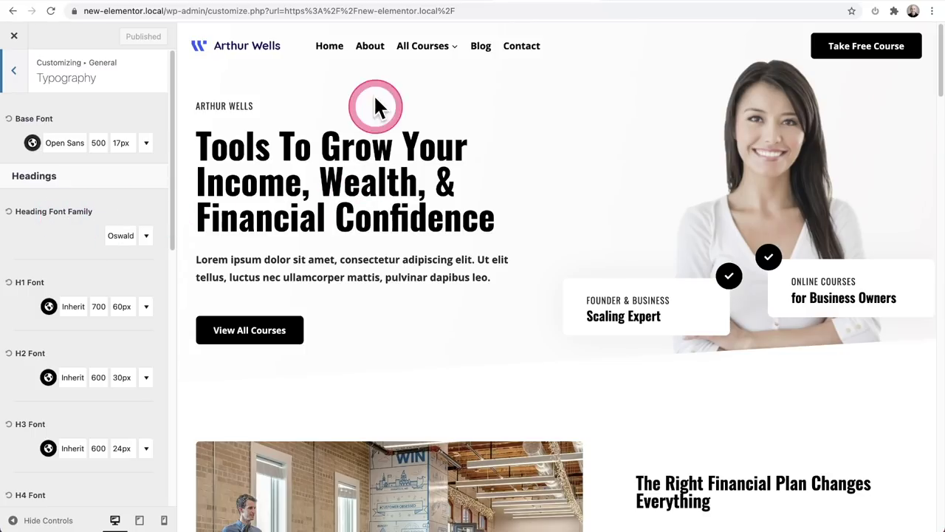
{"action": "left_click", "coordinate": [135, 236]}
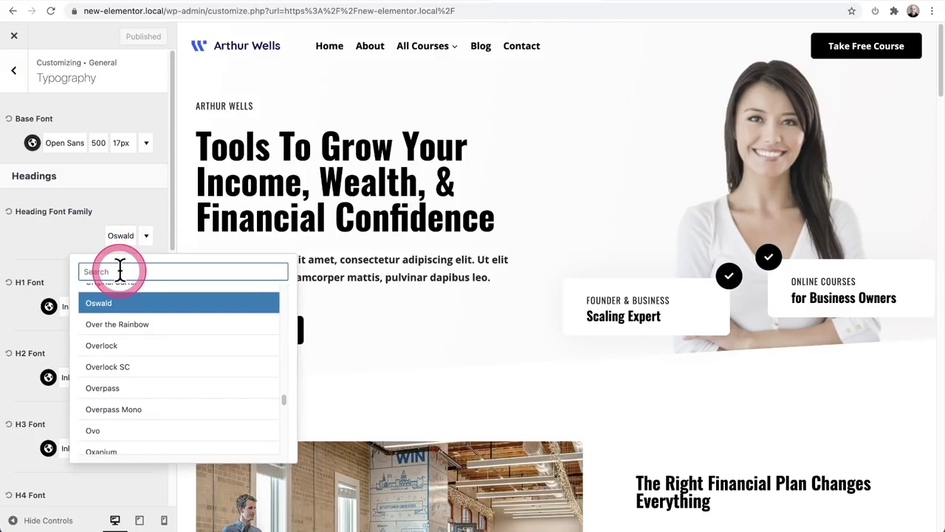
{"action": "type", "text": "play"}
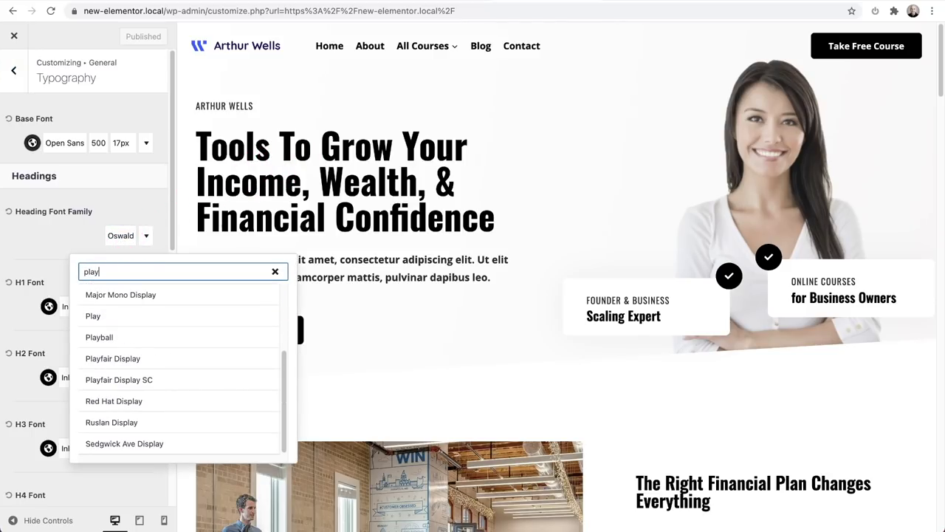
{"action": "left_click", "coordinate": [128, 361]}
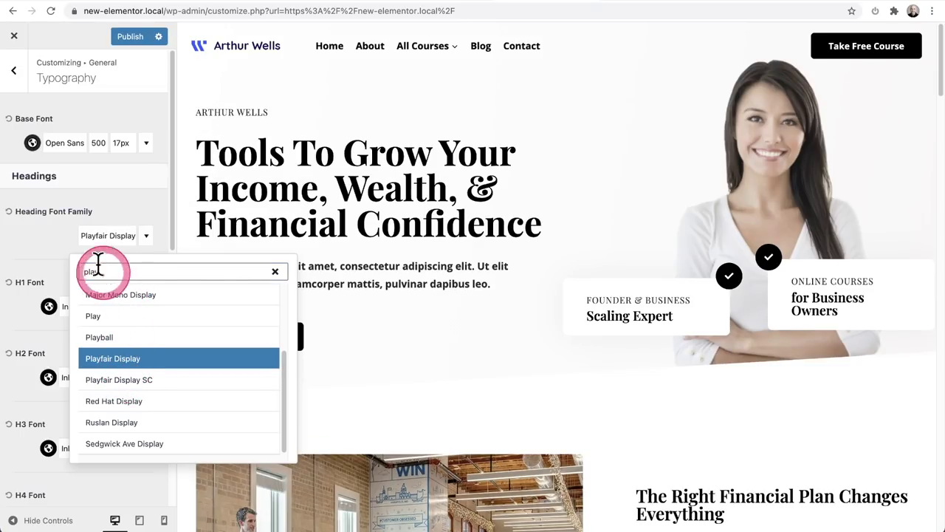
{"action": "left_click", "coordinate": [110, 196]}
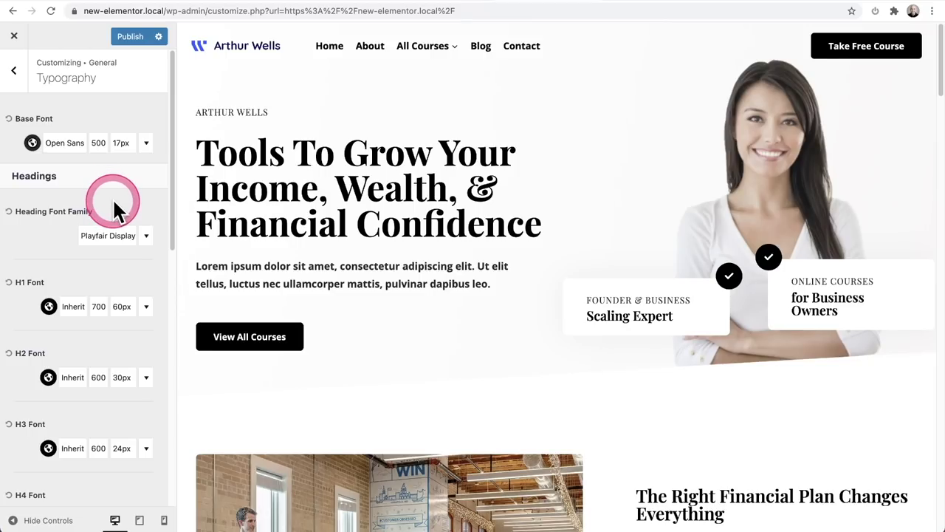
- Move the Primary Navigation to the center of the header's main row in the desktop header builder
{"action": "left_click", "coordinate": [24, 81]}
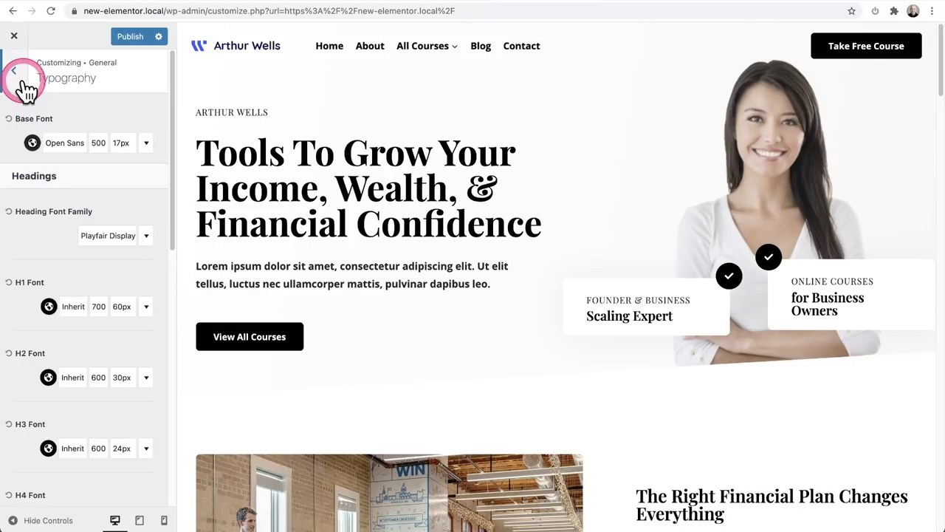
{"action": "left_click", "coordinate": [25, 82]}
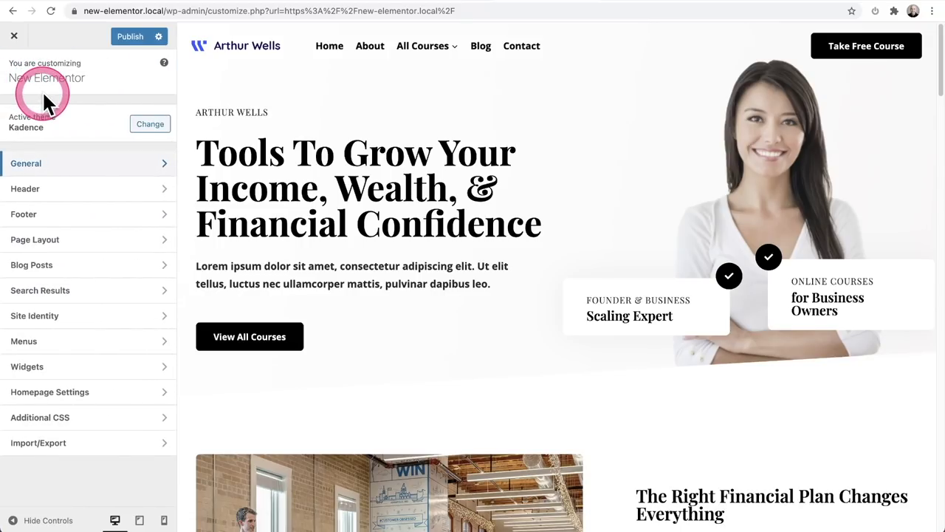
{"action": "left_click", "coordinate": [51, 191]}
{"action": "left_click", "coordinate": [74, 191]}
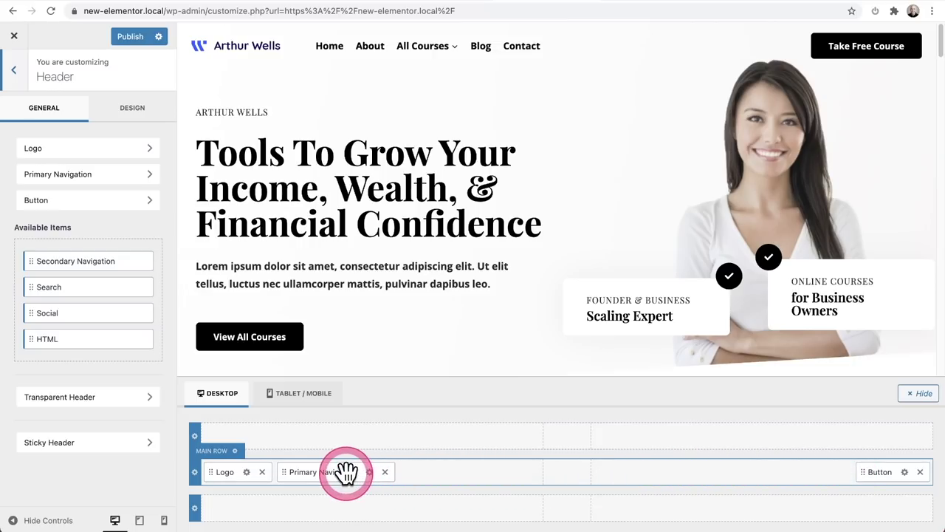
{"action": "left_click_drag", "start_coordinate": [342, 472], "coordinate": [589, 474]}
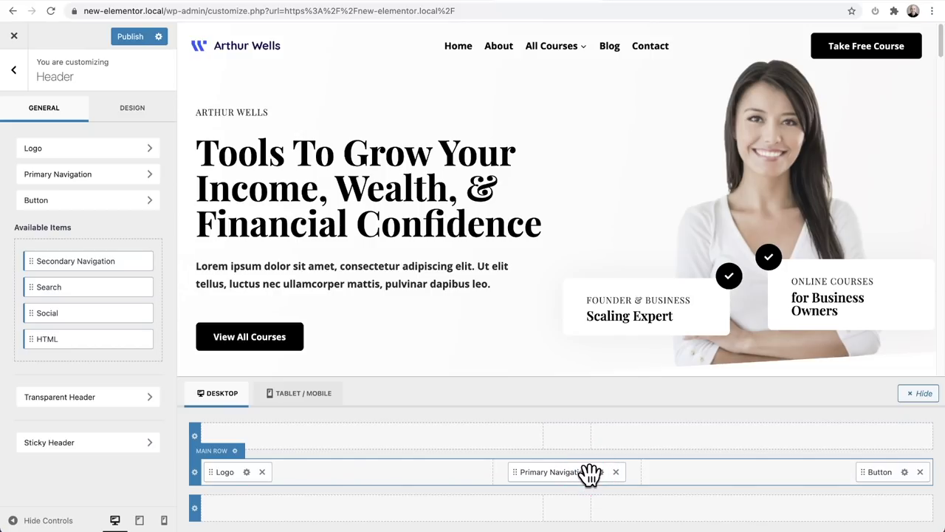
{"action": "left_click", "coordinate": [579, 469]}
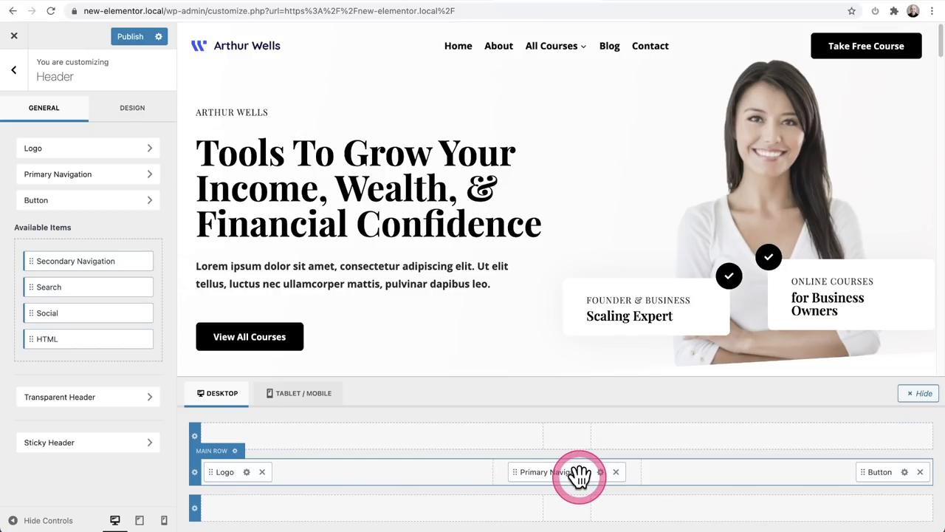
- Open the header's Primary Navigation settings, examine its menu, spacing and dropdown options alongside the header rows, and leave them
{"action": "left_click", "coordinate": [601, 473]}
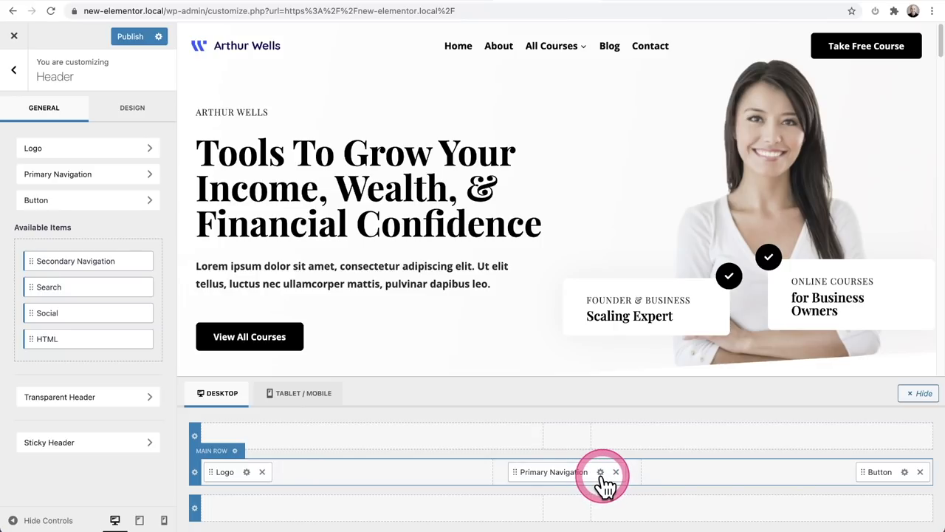
{"action": "left_click", "coordinate": [600, 473]}
{"action": "left_click", "coordinate": [600, 474]}
{"action": "left_click", "coordinate": [401, 402]}
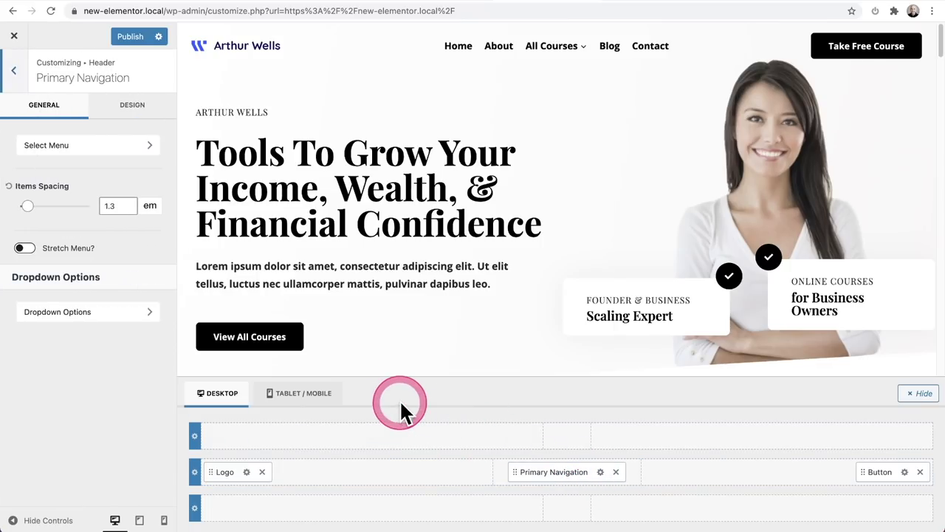
{"action": "left_click", "coordinate": [391, 432]}
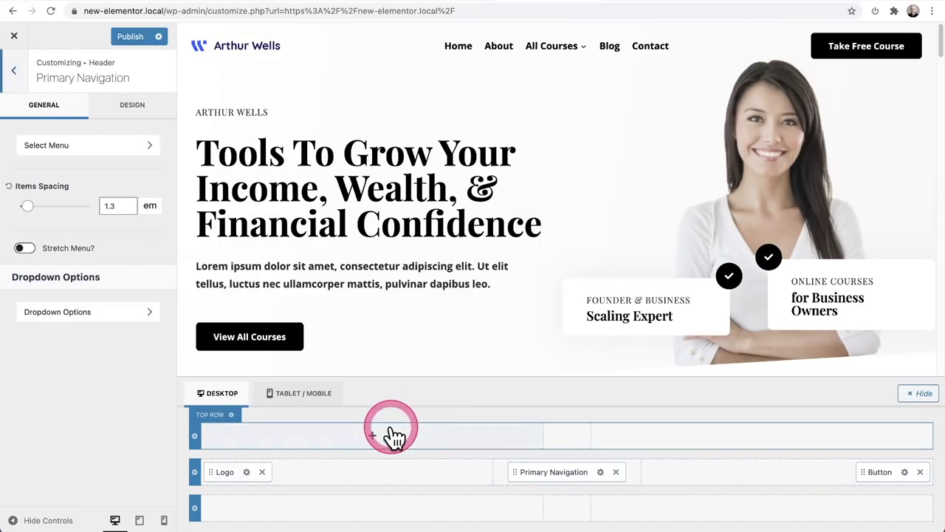
{"action": "left_click", "coordinate": [14, 70]}
{"action": "left_click", "coordinate": [81, 218]}
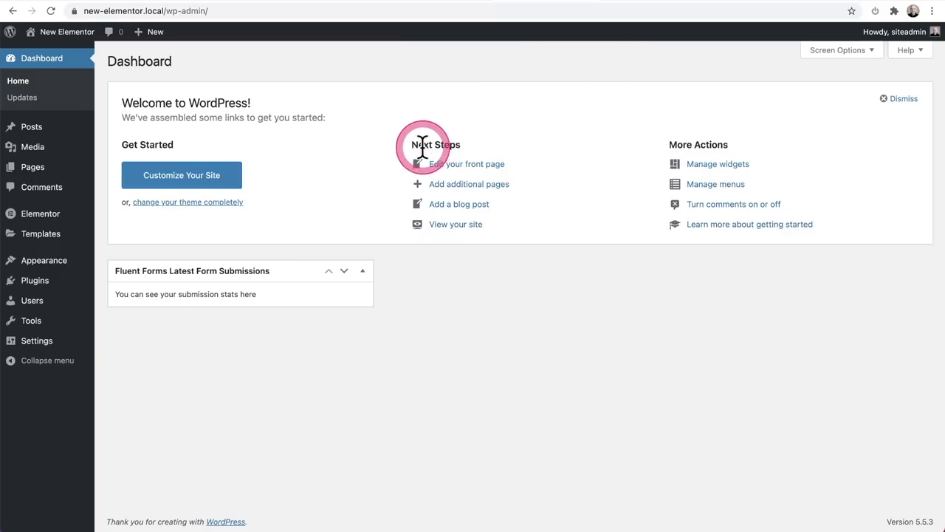
- Open Kadence's Starter Templates from the WordPress dashboard and preview the Real Estate template
{"action": "mouse_move", "coordinate": [60, 265]}
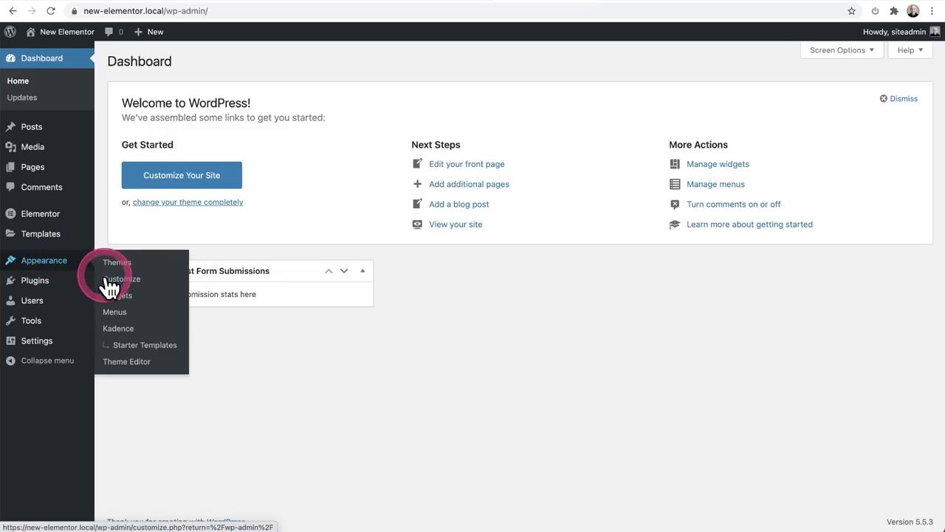
{"action": "left_click", "coordinate": [136, 359]}
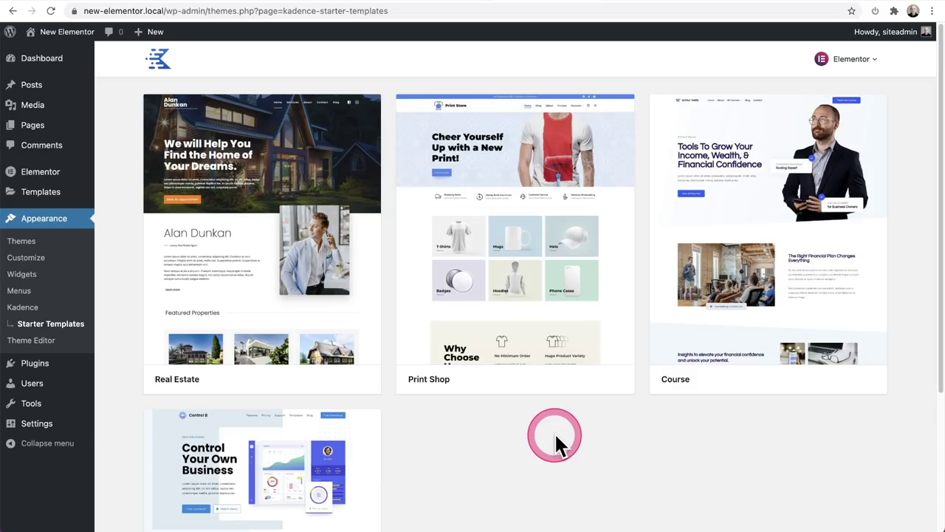
{"action": "left_click", "coordinate": [250, 220]}
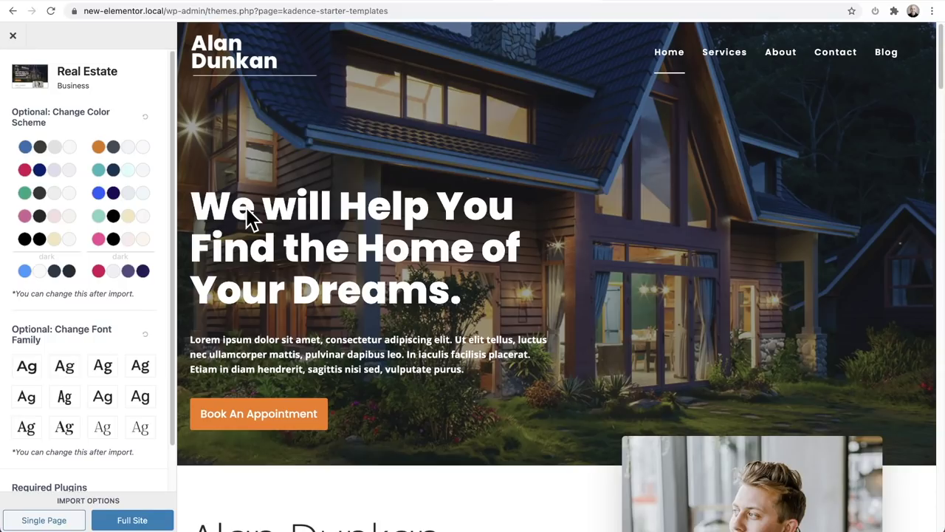
- Try several color schemes on the Real Estate template, including the pink and mint ones, and leave the black and cream scheme selected
{"action": "left_click", "coordinate": [66, 242]}
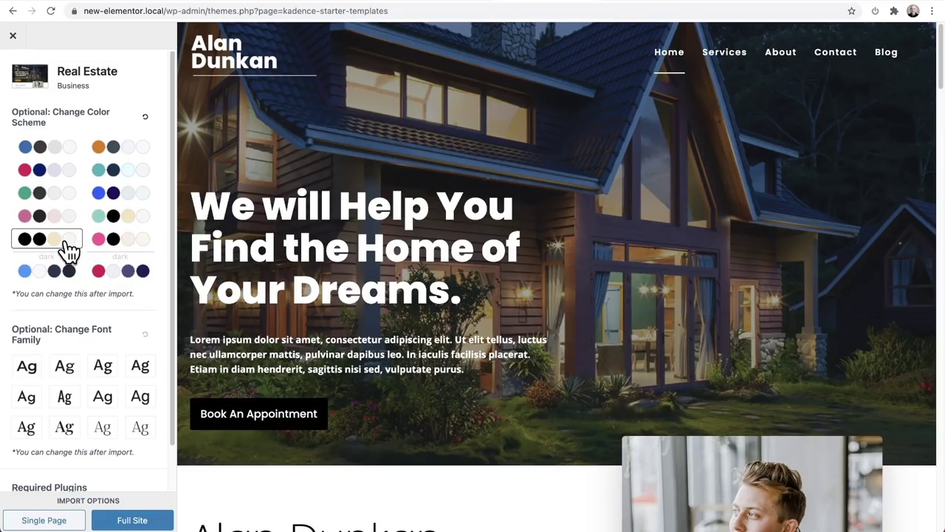
{"action": "left_click", "coordinate": [65, 268]}
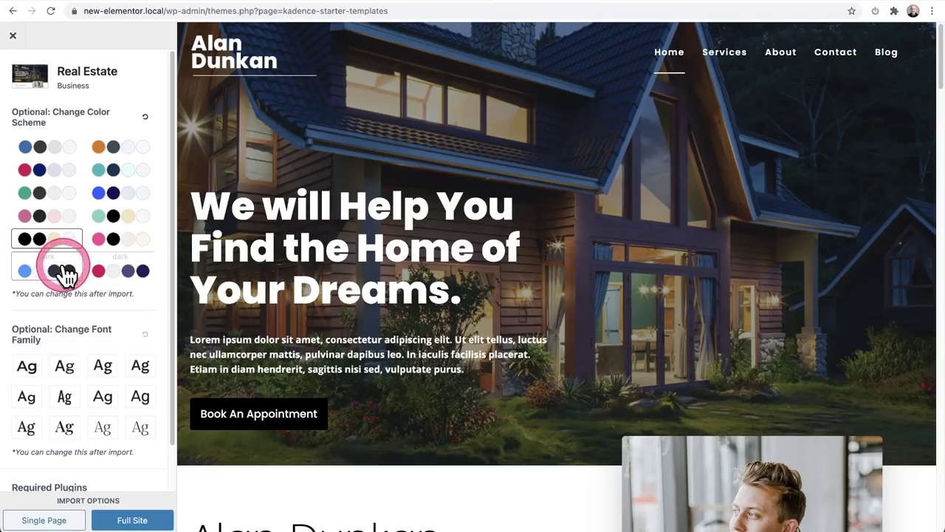
{"action": "left_click", "coordinate": [103, 270]}
{"action": "left_click", "coordinate": [119, 238]}
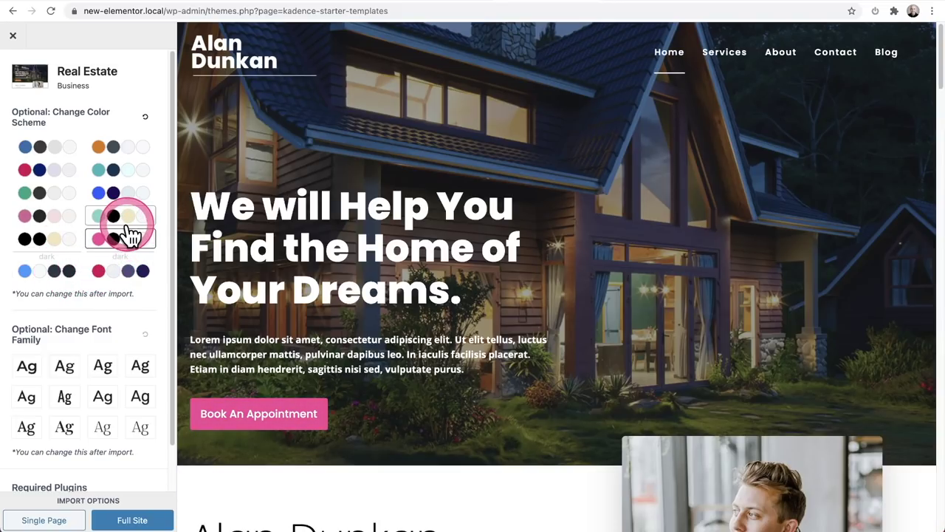
{"action": "left_click", "coordinate": [122, 218]}
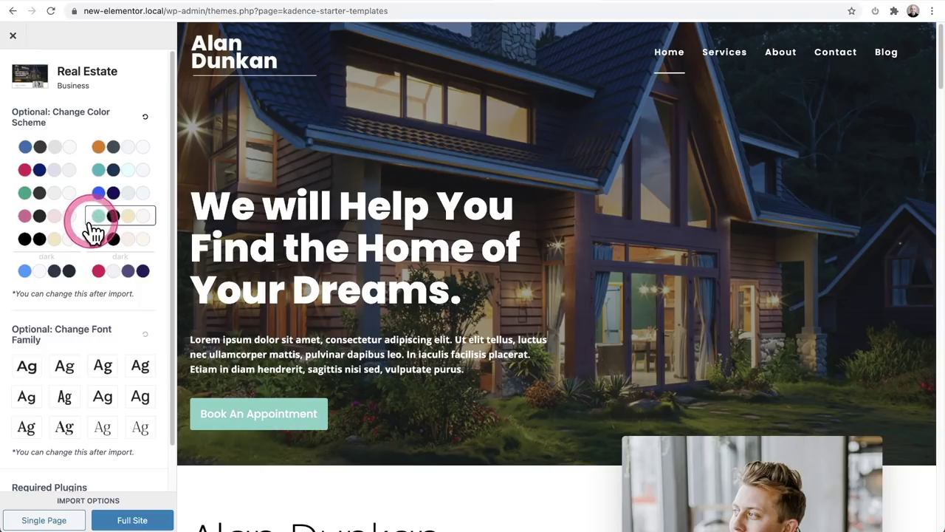
{"action": "left_click", "coordinate": [73, 241]}
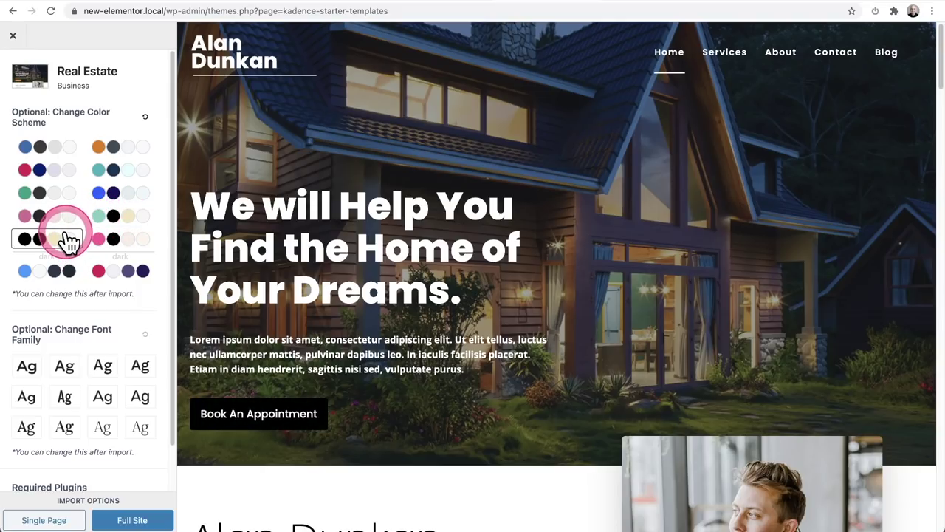
- Reset the Real Estate template's color scheme to its default orange palette
{"action": "left_click", "coordinate": [145, 116]}
{"action": "left_click", "coordinate": [120, 146]}
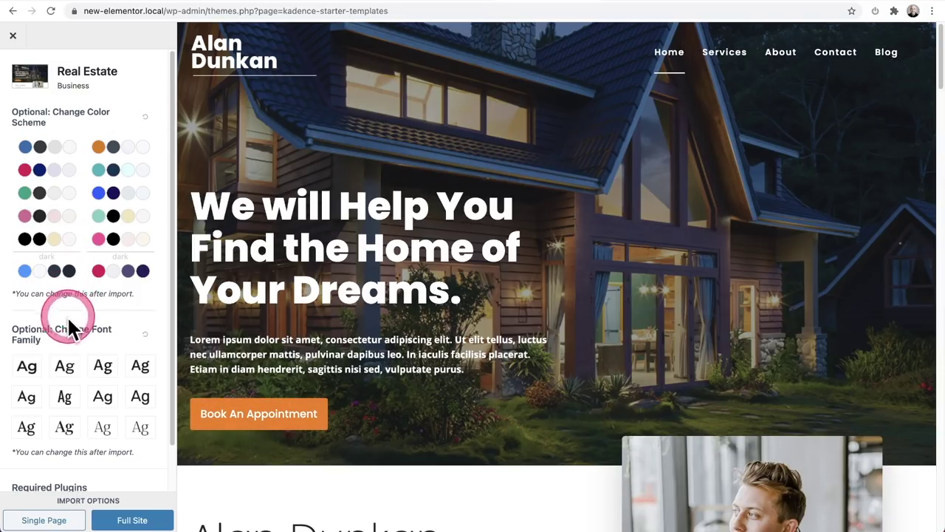
- Try the condensed sans-serif and bold serif font families on the Real Estate template, and reset the fonts to the default
{"action": "left_click", "coordinate": [64, 399]}
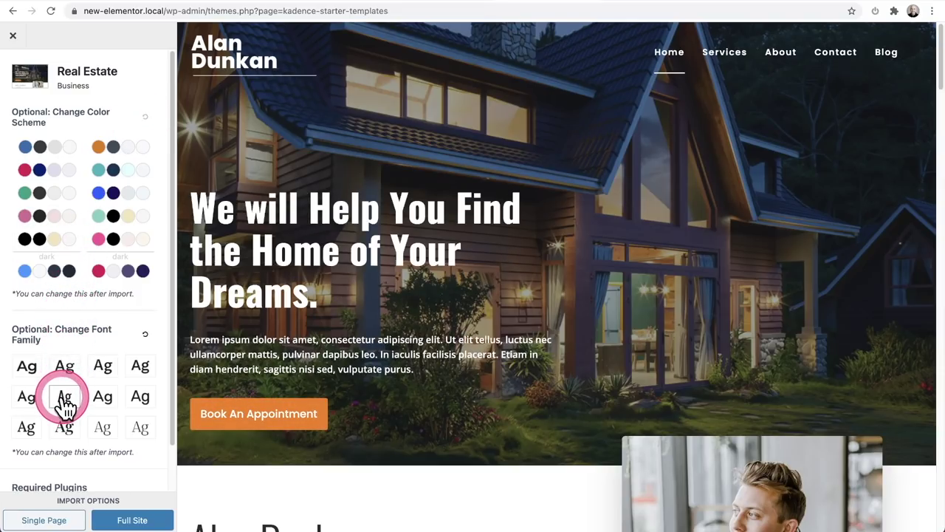
{"action": "left_click", "coordinate": [65, 427]}
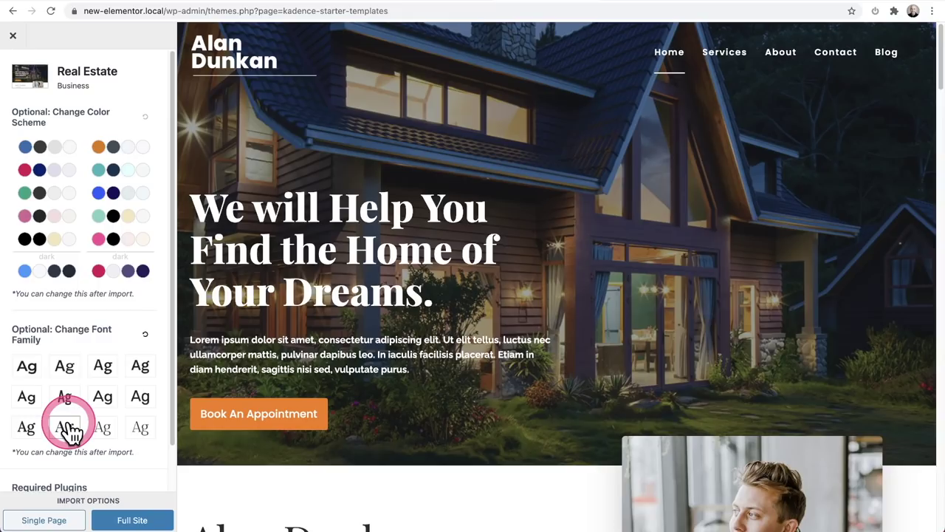
{"action": "left_click", "coordinate": [144, 336]}
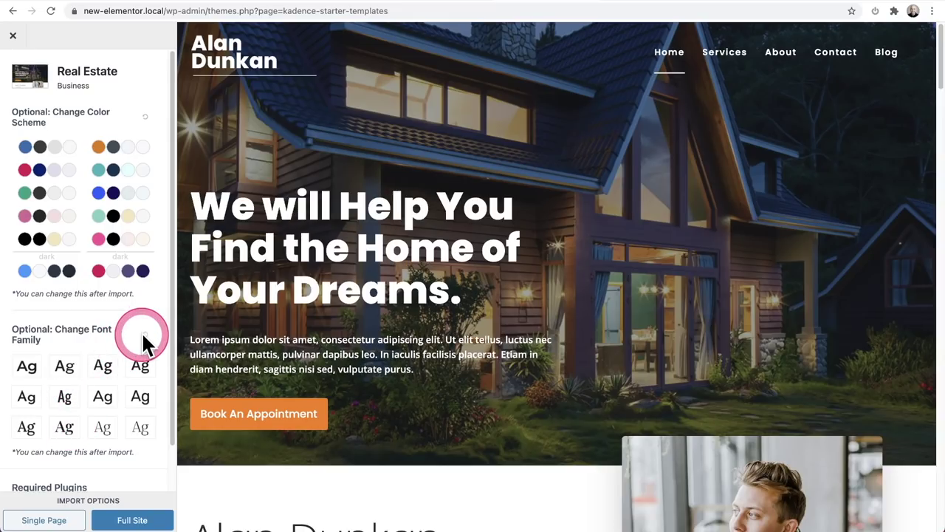
- Import the Real Estate template as a full site with Delete Previously Imported Posts and Images enabled
{"action": "left_click", "coordinate": [123, 518]}
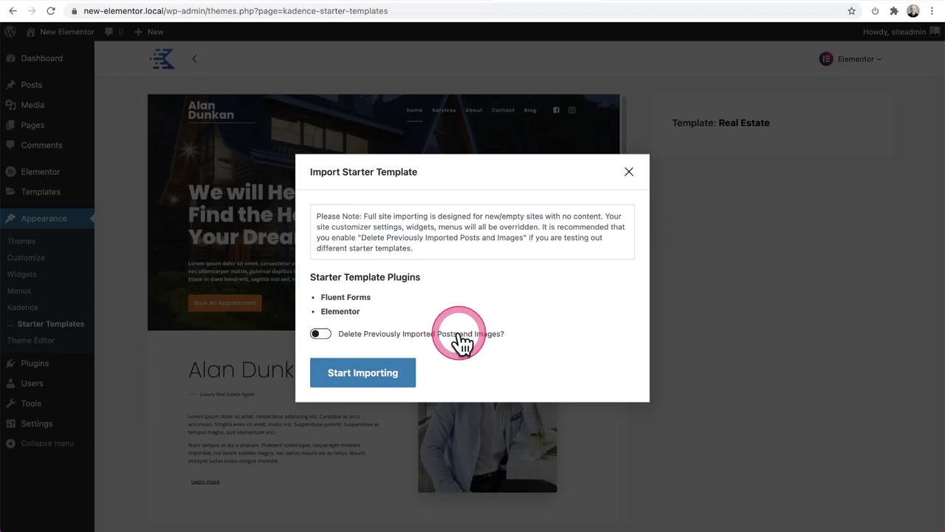
{"action": "left_click", "coordinate": [319, 333]}
{"action": "left_click", "coordinate": [361, 373]}
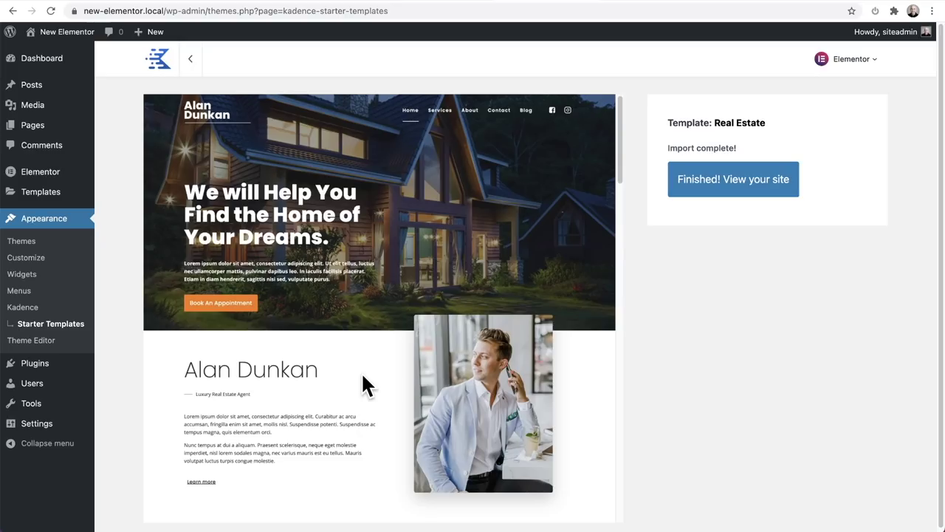
{"action": "left_click", "coordinate": [567, 287]}
{"action": "left_click", "coordinate": [754, 306]}
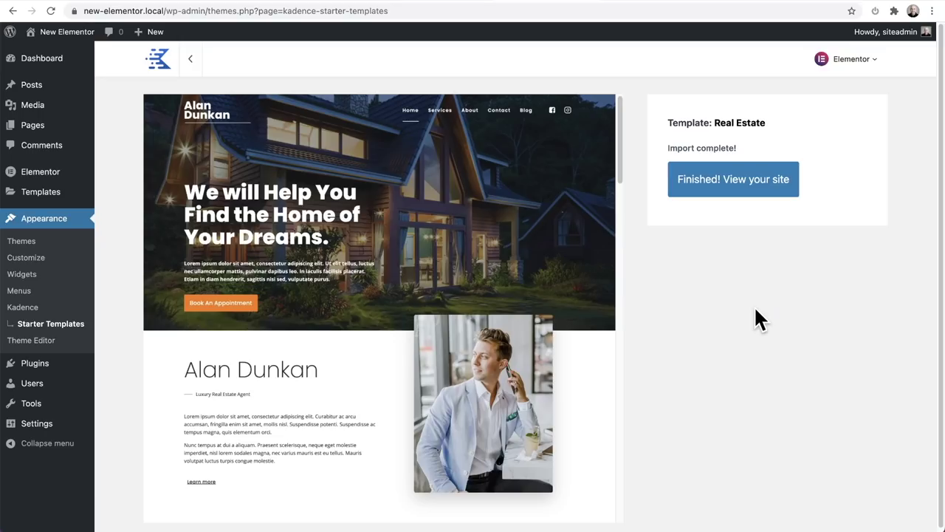
- View the imported site and examine its home page from the hero through the featured properties and services to the client testimonials
{"action": "left_click", "coordinate": [725, 192]}
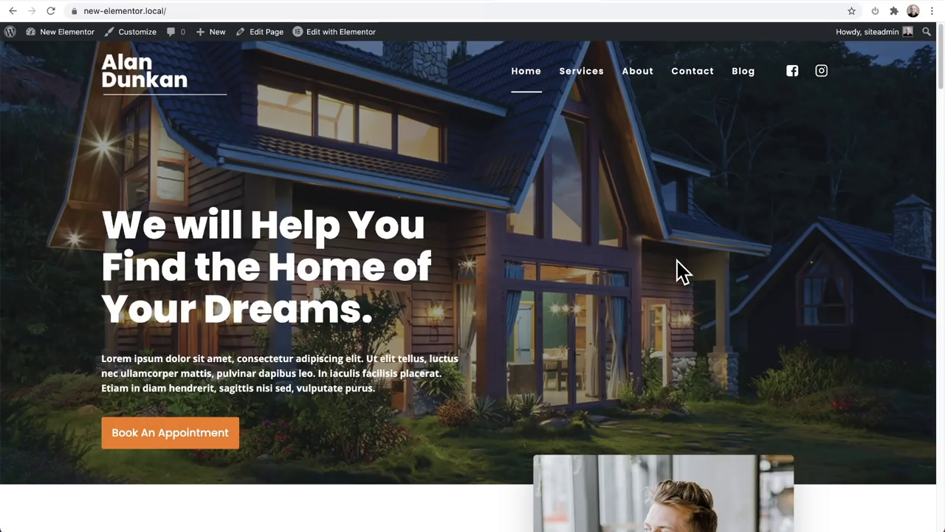
{"action": "mouse_move", "coordinate": [494, 274]}
{"action": "left_mouse_down"}
{"action": "mouse_move", "coordinate": [529, 217]}
{"action": "mouse_move", "coordinate": [456, 241]}
{"action": "left_mouse_up"}
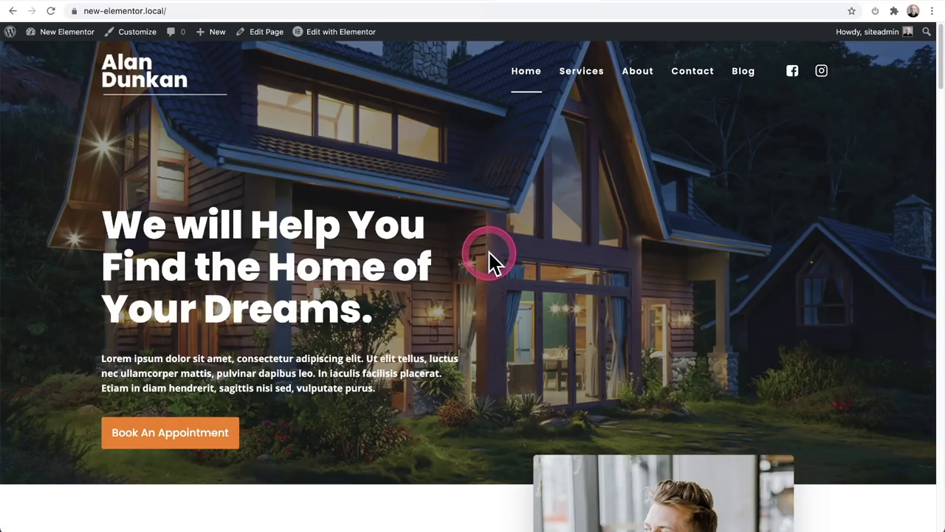
{"action": "scroll", "coordinate": [489, 255], "scroll_direction": "down", "scroll_amount": 5}
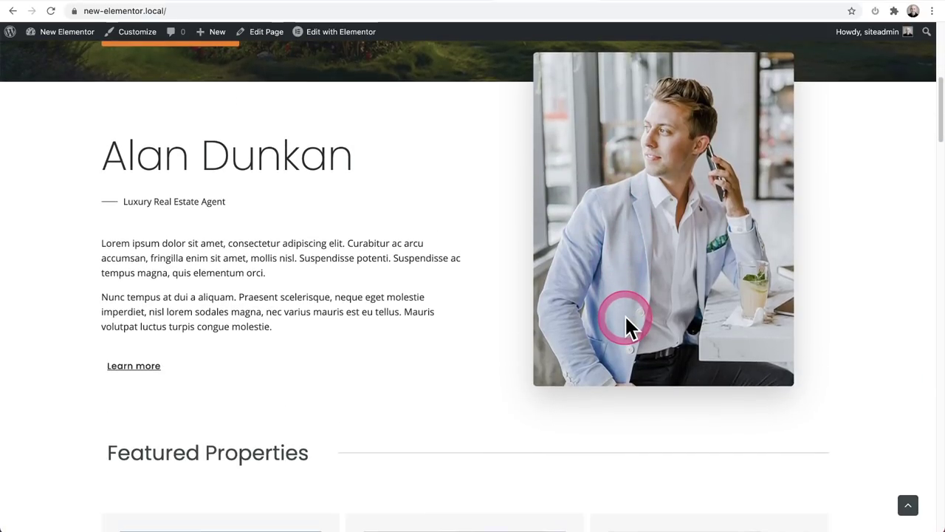
{"action": "scroll", "coordinate": [625, 315], "scroll_direction": "down", "scroll_amount": 5}
{"action": "scroll", "coordinate": [623, 318], "scroll_direction": "down", "scroll_amount": 10}
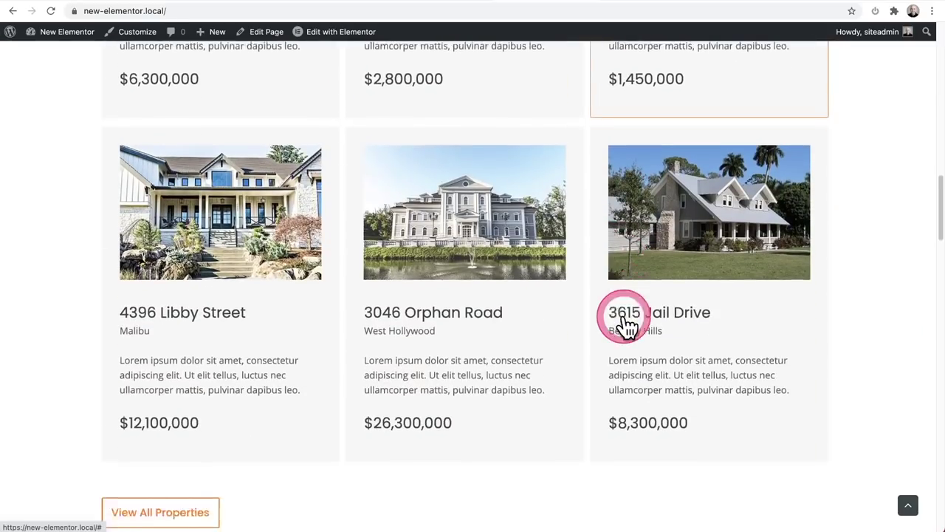
{"action": "scroll", "coordinate": [584, 318], "scroll_direction": "up", "scroll_amount": 3}
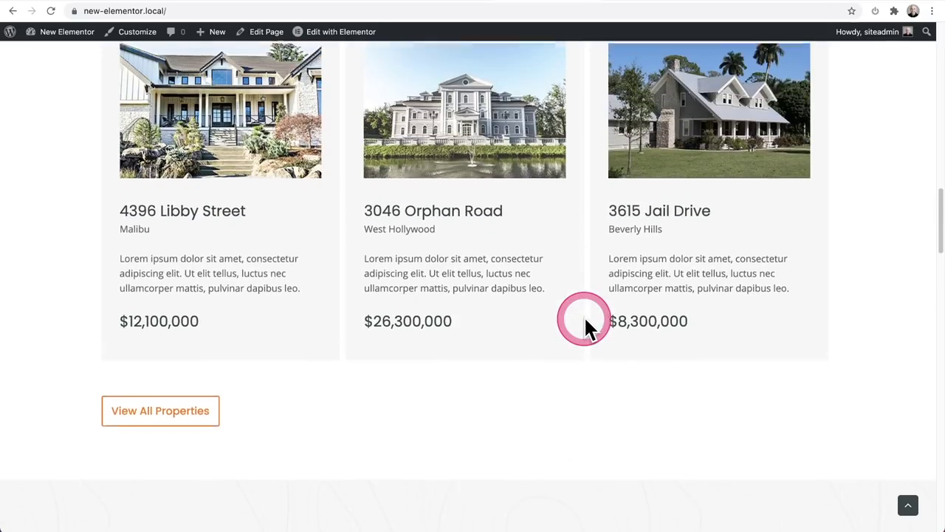
{"action": "scroll", "coordinate": [584, 319], "scroll_direction": "down", "scroll_amount": 7}
{"action": "scroll", "coordinate": [584, 318], "scroll_direction": "down", "scroll_amount": 7}
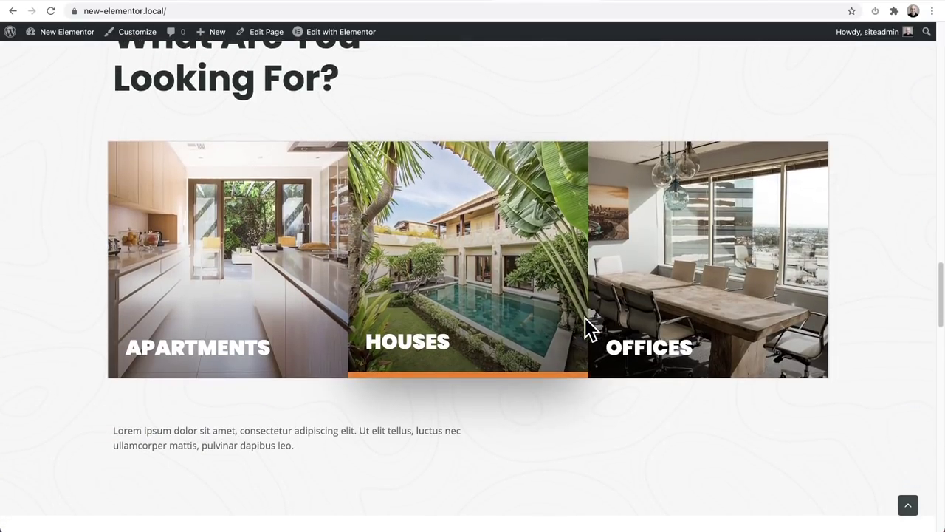
{"action": "scroll", "coordinate": [585, 319], "scroll_direction": "down", "scroll_amount": 7}
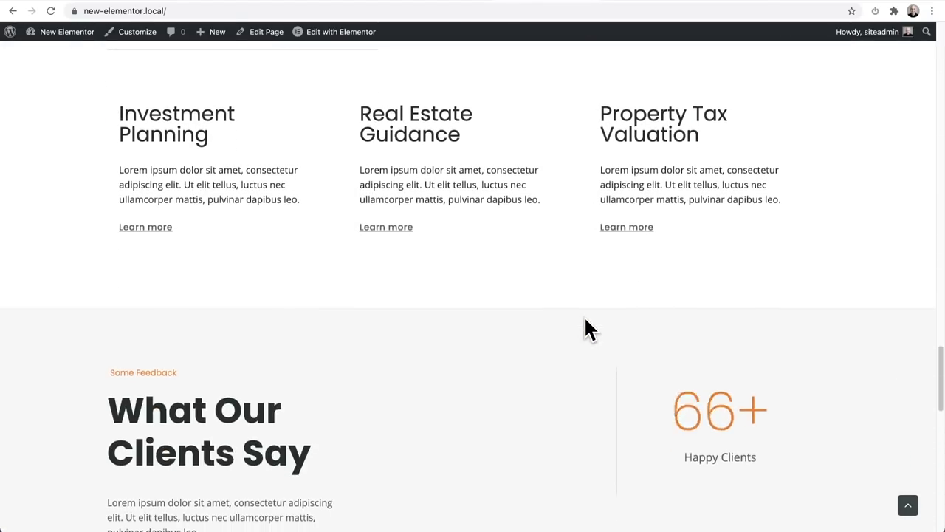
{"action": "scroll", "coordinate": [584, 319], "scroll_direction": "down", "scroll_amount": 5}
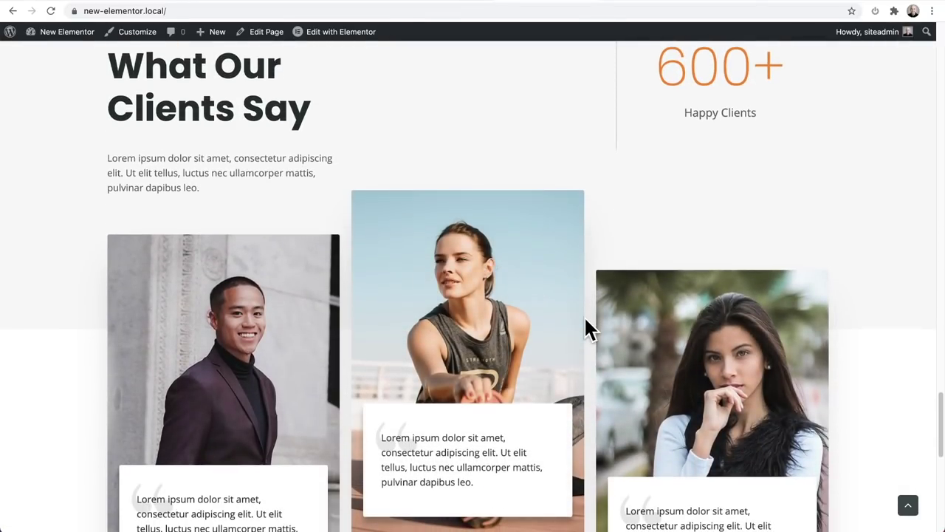
{"action": "scroll", "coordinate": [584, 321], "scroll_direction": "up", "scroll_amount": 20}
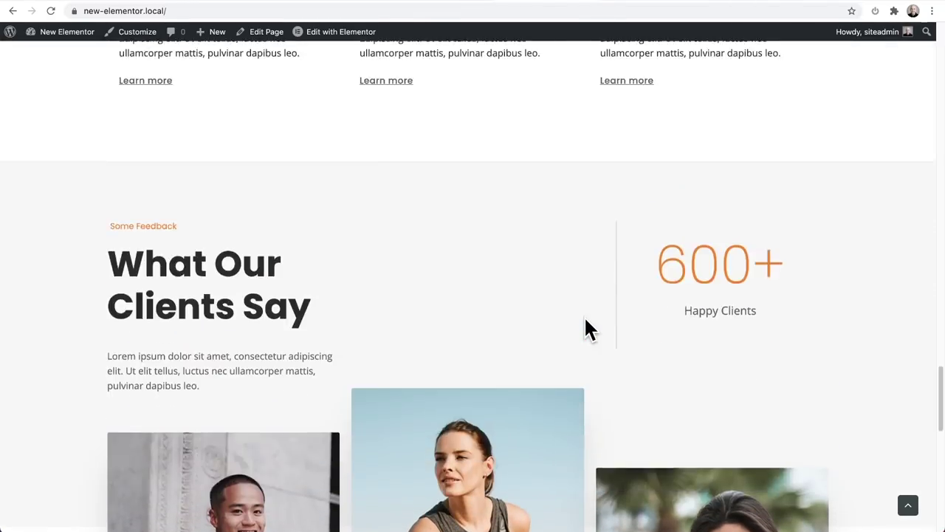
{"action": "left_click", "coordinate": [584, 319]}
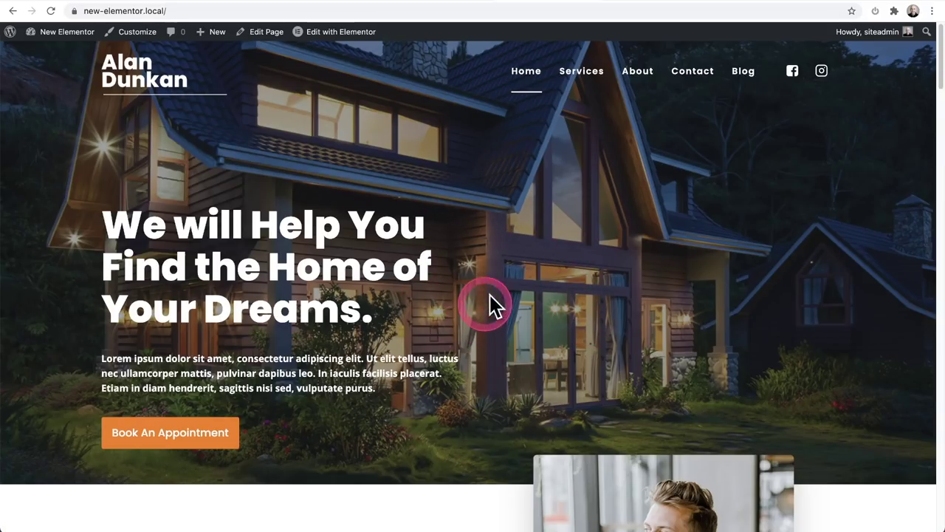
{"action": "scroll", "coordinate": [458, 273], "scroll_direction": "down", "scroll_amount": 3}
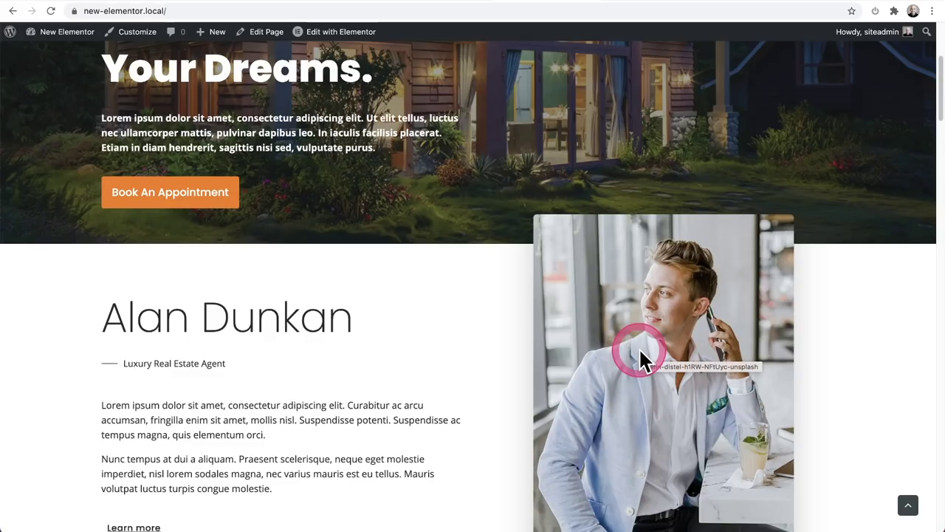
{"action": "scroll", "coordinate": [468, 337], "scroll_direction": "up", "scroll_amount": 3}
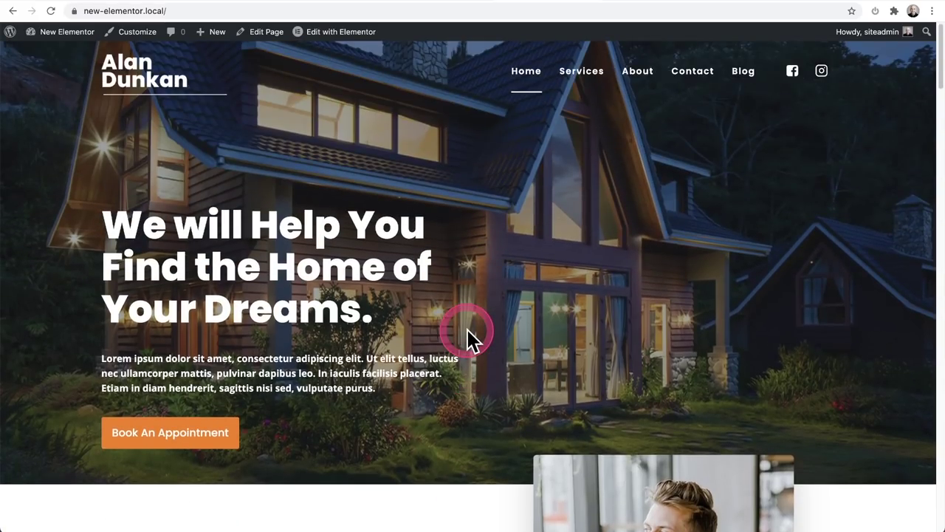
- Open the home page in Elementor and replace the hero section's background image with restaurant.jpg
{"action": "left_click", "coordinate": [334, 32]}
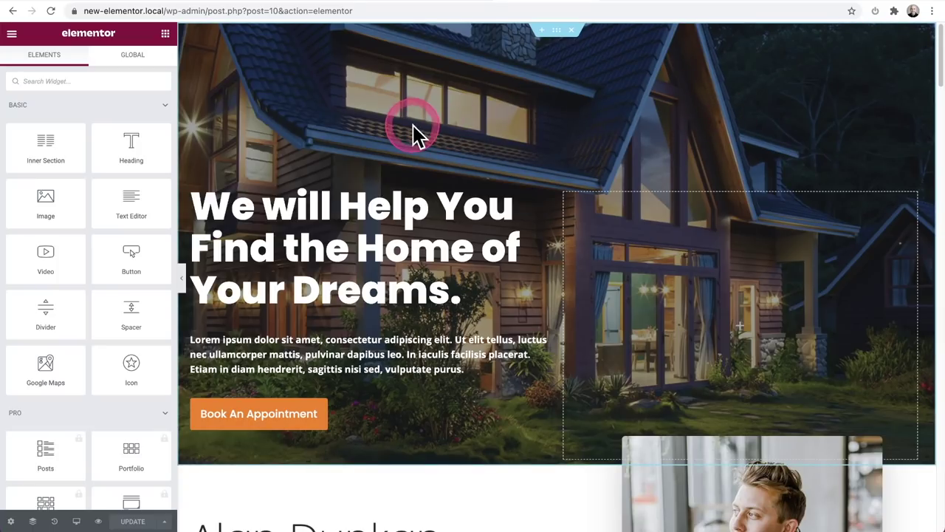
{"action": "left_click", "coordinate": [557, 43]}
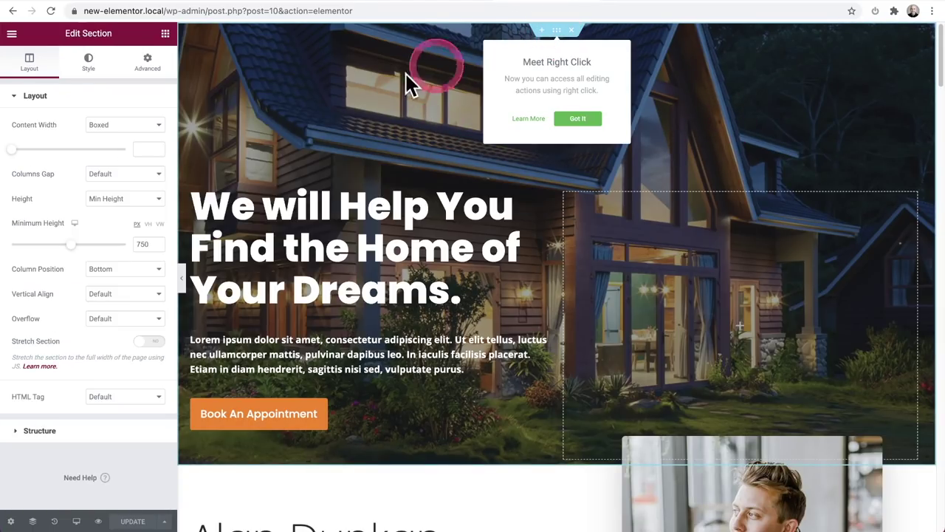
{"action": "left_click", "coordinate": [88, 67]}
{"action": "left_click", "coordinate": [78, 259]}
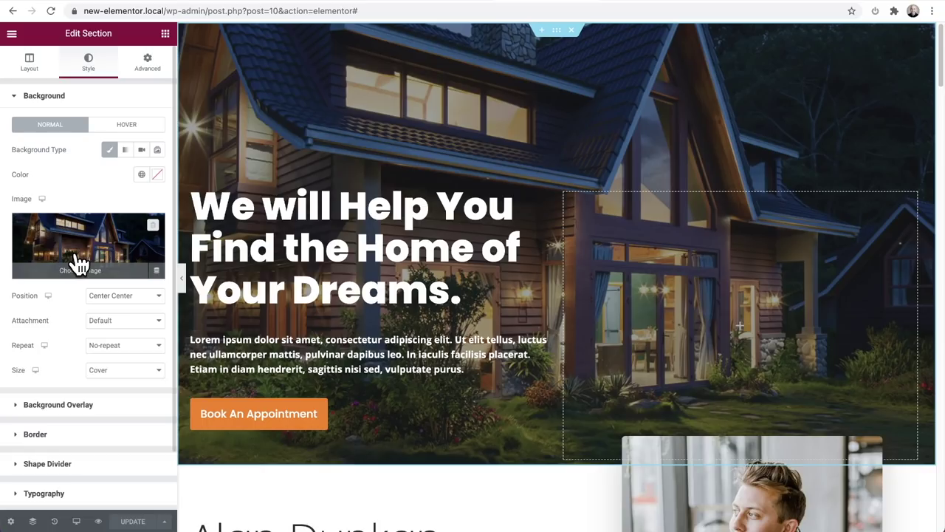
{"action": "left_click", "coordinate": [78, 270]}
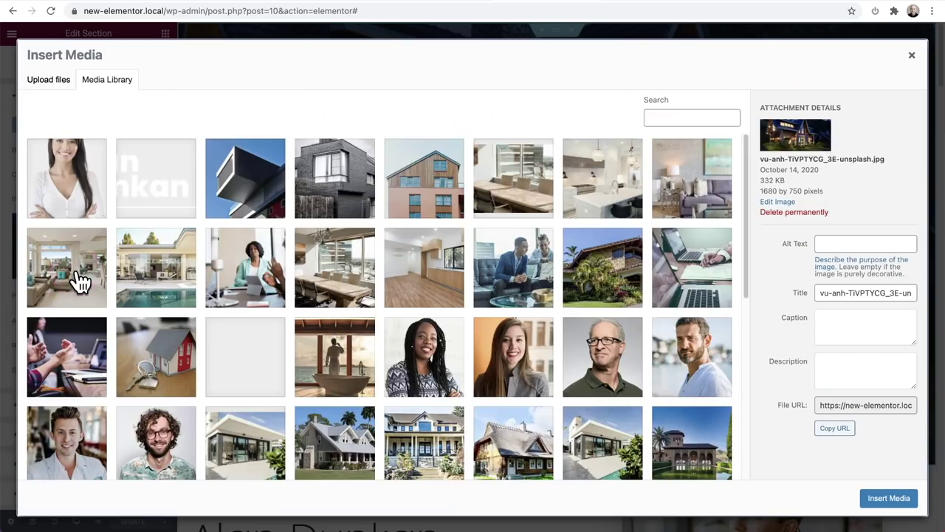
{"action": "left_click", "coordinate": [66, 79]}
{"action": "left_click", "coordinate": [60, 87]}
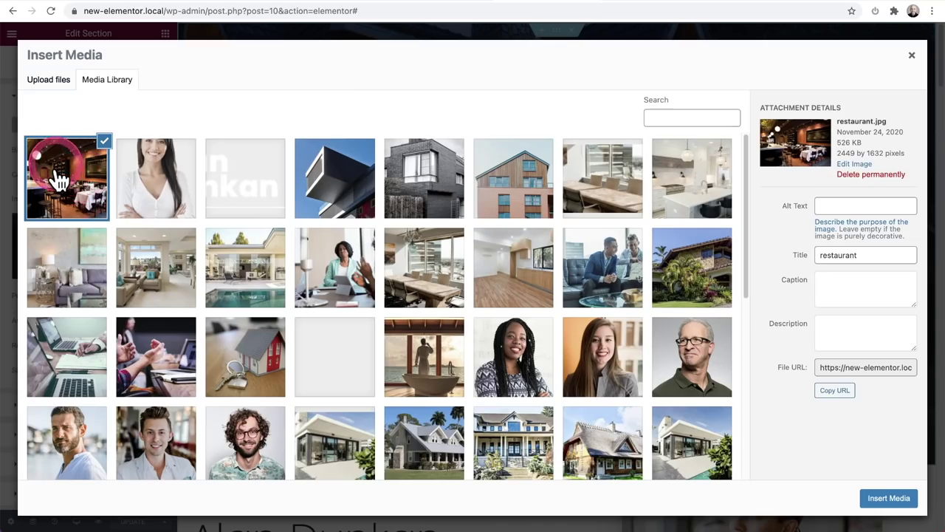
{"action": "left_click", "coordinate": [892, 501]}
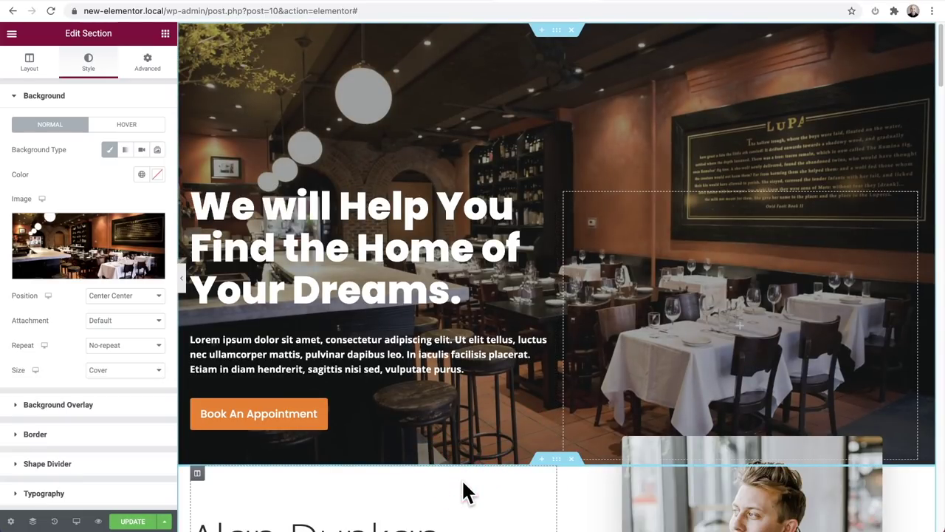
- Open the hero heading's content settings
{"action": "left_click", "coordinate": [299, 249]}
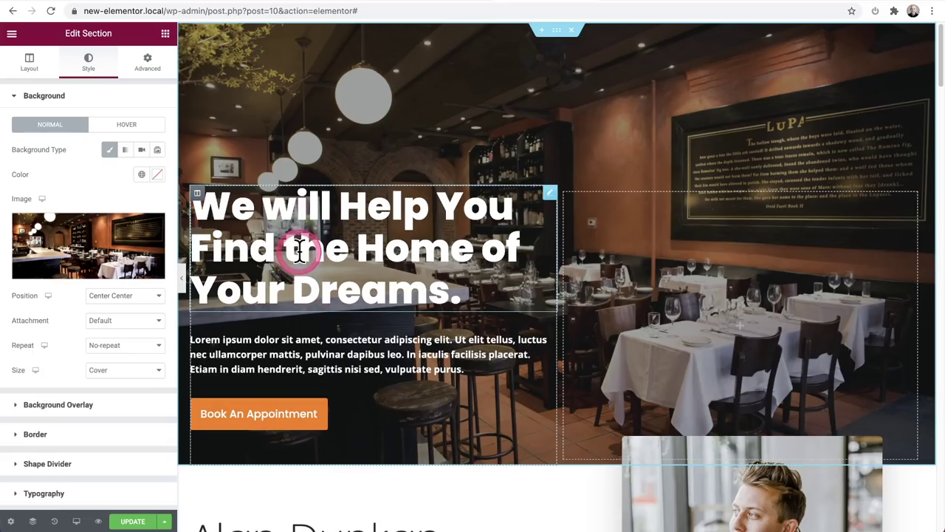
{"action": "left_click", "coordinate": [350, 341]}
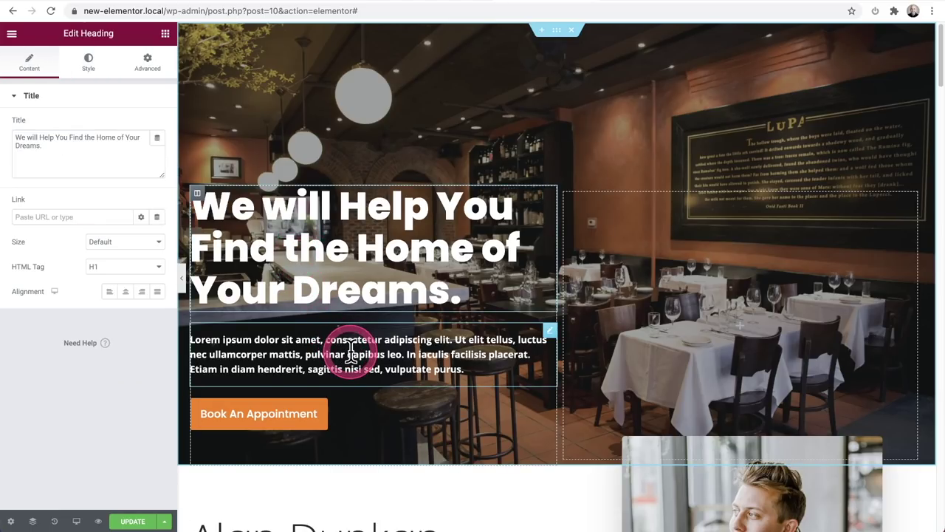
- Upload chef.jpg and use it in place of the agent's portrait image in the section below the hero
{"action": "scroll", "coordinate": [359, 352], "scroll_direction": "down", "scroll_amount": 1}
{"action": "scroll", "coordinate": [359, 353], "scroll_direction": "down", "scroll_amount": 4}
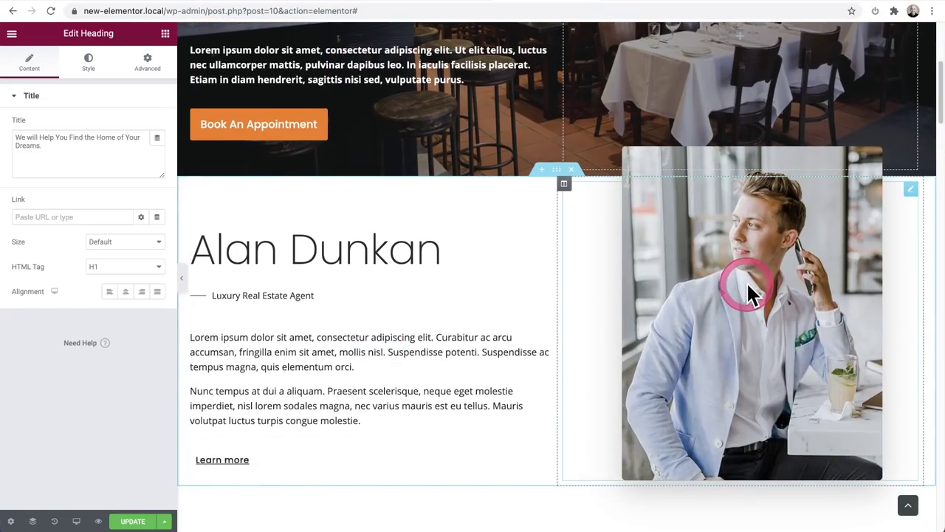
{"action": "left_click", "coordinate": [745, 299]}
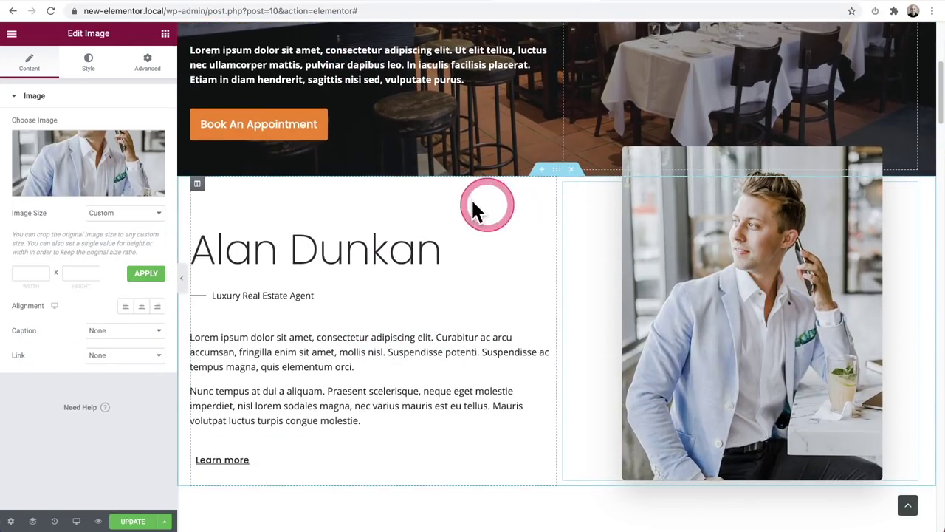
{"action": "left_click", "coordinate": [84, 185]}
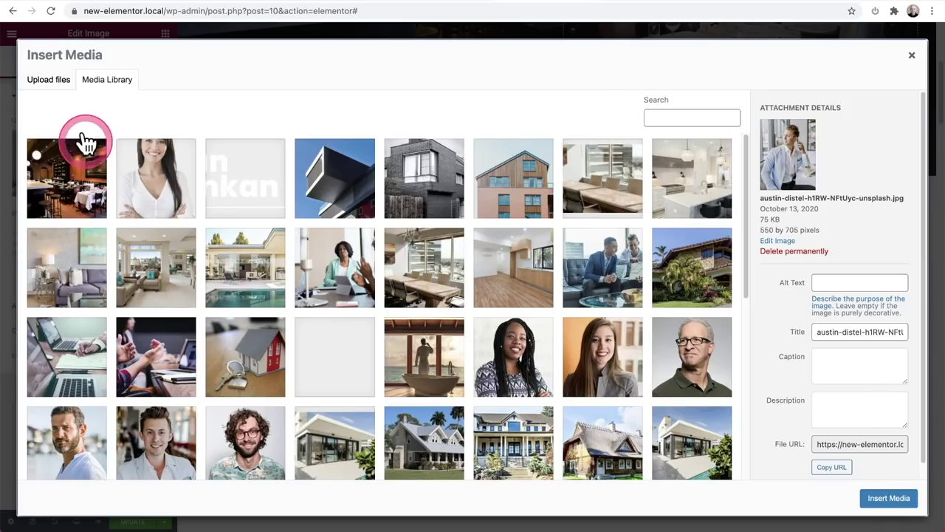
{"action": "left_click", "coordinate": [53, 81]}
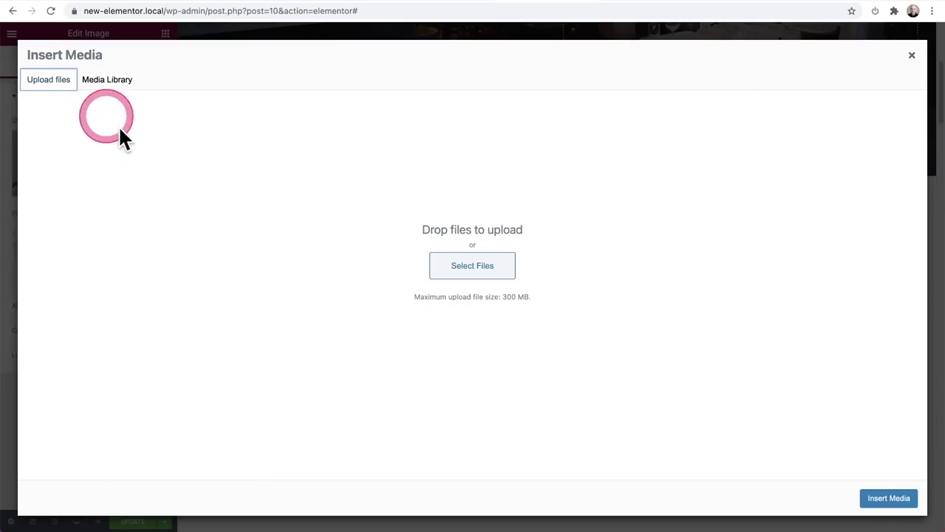
{"action": "left_click", "coordinate": [474, 267]}
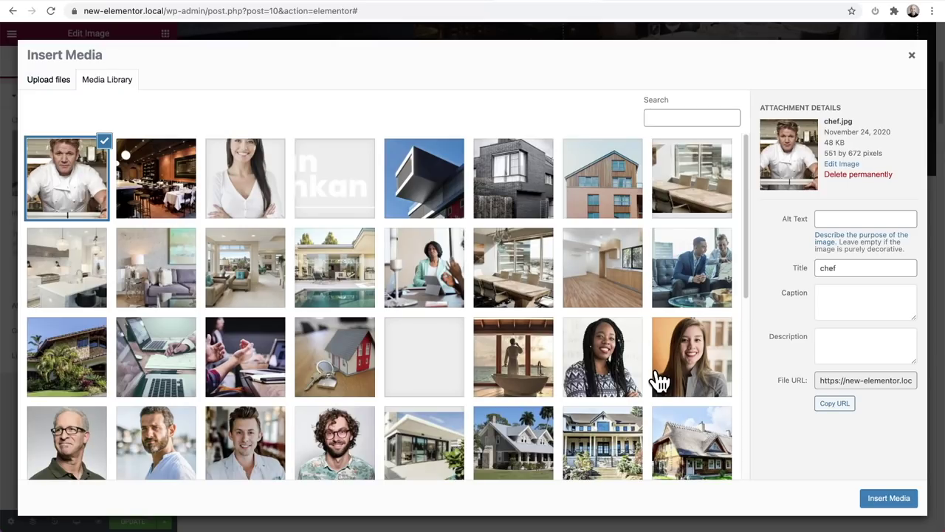
{"action": "left_click", "coordinate": [880, 502]}
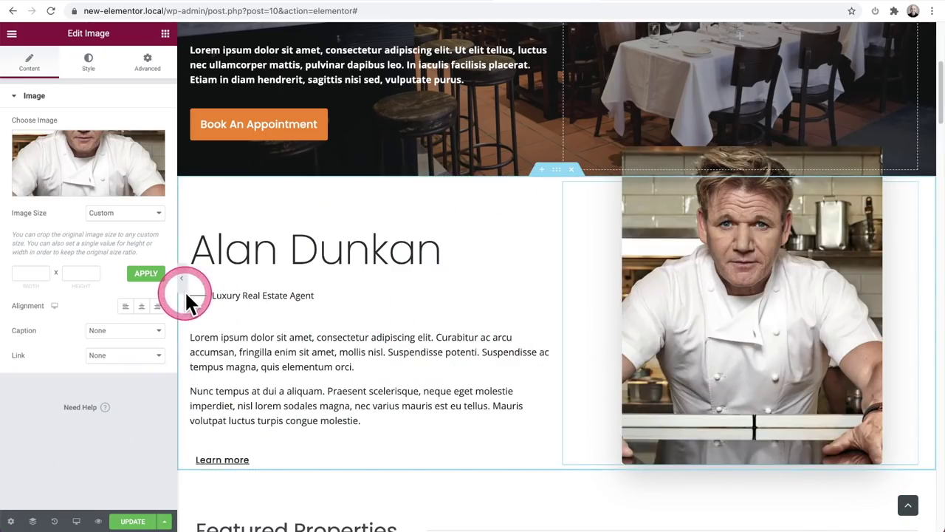
- Hide the Elementor editing panel and review the hero background and portrait on the full-width page
{"action": "left_click", "coordinate": [182, 279]}
{"action": "scroll", "coordinate": [317, 305], "scroll_direction": "up", "scroll_amount": 4}
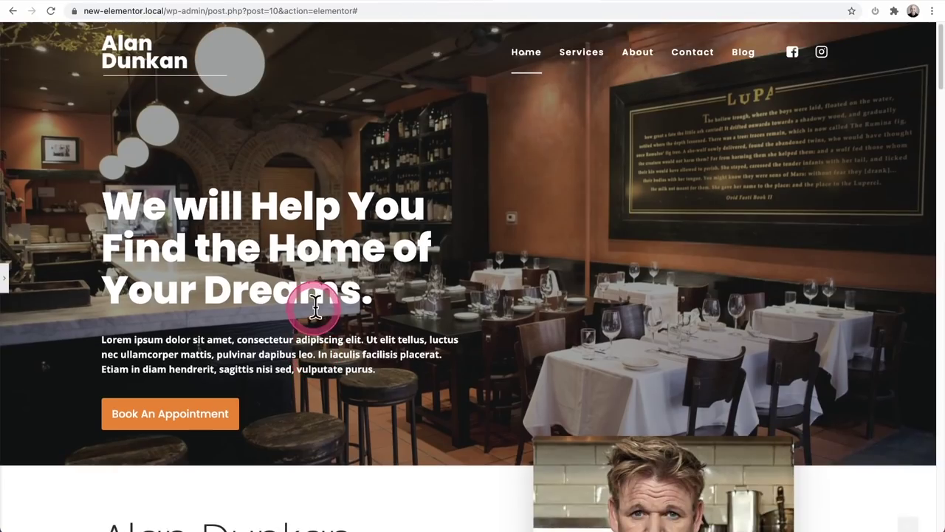
{"action": "left_click", "coordinate": [399, 201]}
{"action": "scroll", "coordinate": [397, 198], "scroll_direction": "down", "scroll_amount": 3}
{"action": "scroll", "coordinate": [392, 189], "scroll_direction": "up", "scroll_amount": 3}
{"action": "left_click", "coordinate": [399, 196]}
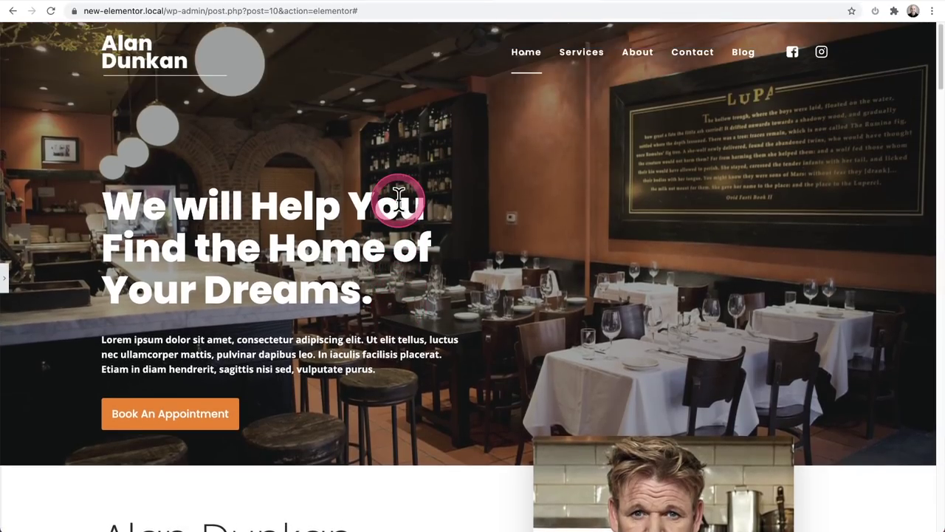
{"action": "left_click", "coordinate": [402, 197]}
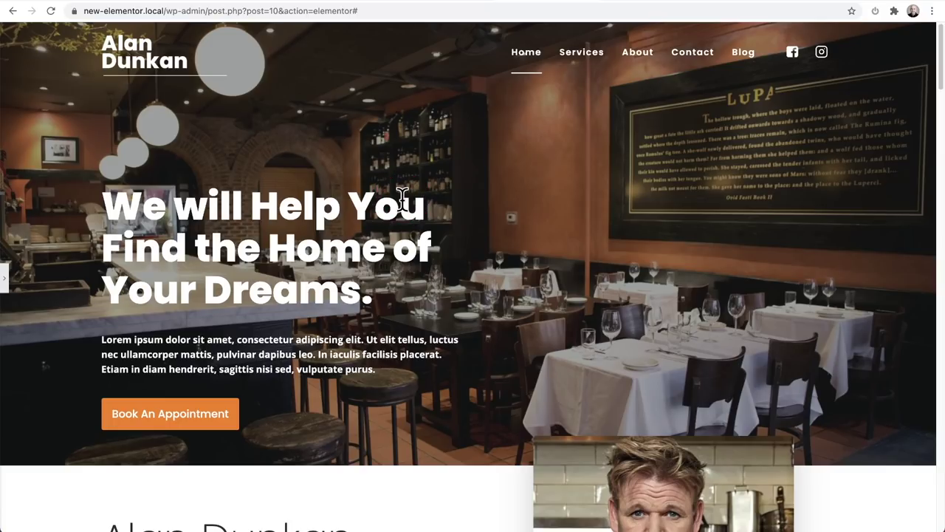
{"action": "scroll", "coordinate": [402, 198], "scroll_direction": "down", "scroll_amount": 5}
{"action": "scroll", "coordinate": [402, 199], "scroll_direction": "down", "scroll_amount": 3}
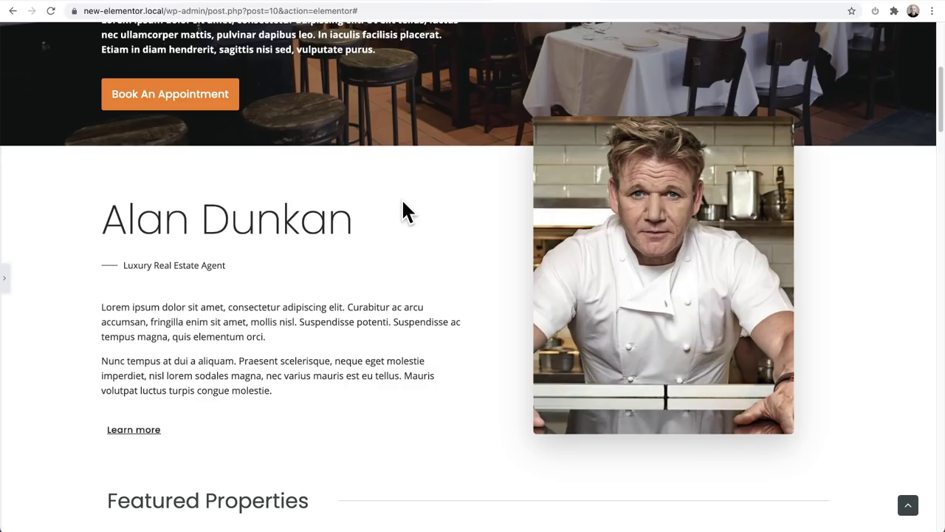
{"action": "scroll", "coordinate": [401, 198], "scroll_direction": "up", "scroll_amount": 4}
{"action": "scroll", "coordinate": [401, 199], "scroll_direction": "up", "scroll_amount": 4}
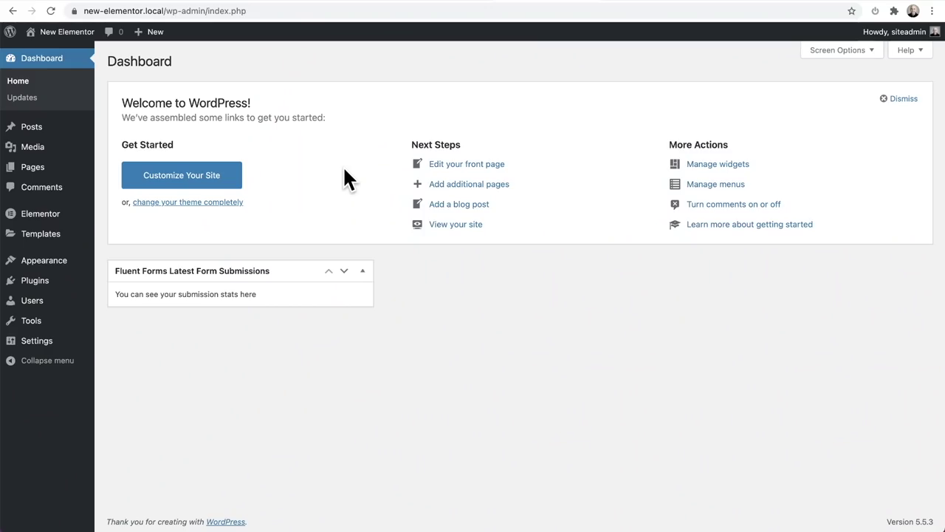
- Open the Kadence starter templates from the WordPress dashboard and show the Course template's single-page import options
{"action": "mouse_move", "coordinate": [80, 259]}
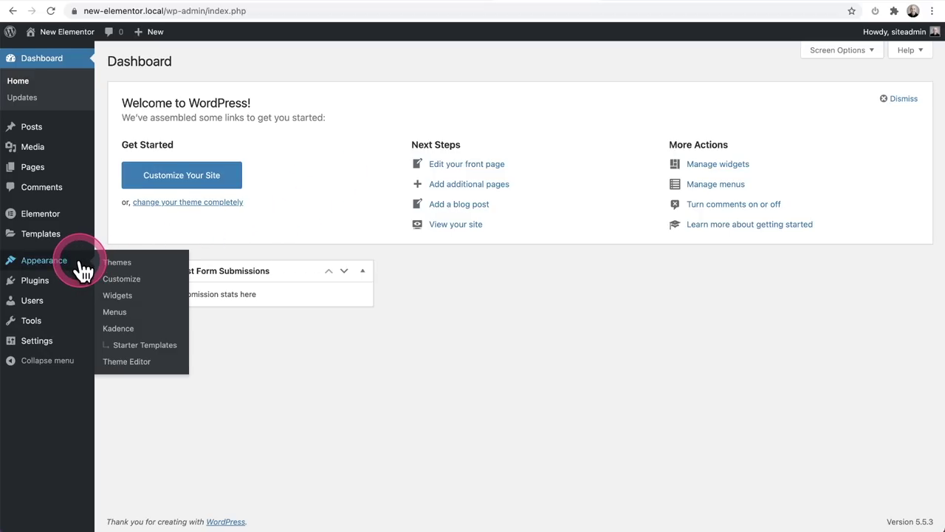
{"action": "left_click", "coordinate": [151, 346]}
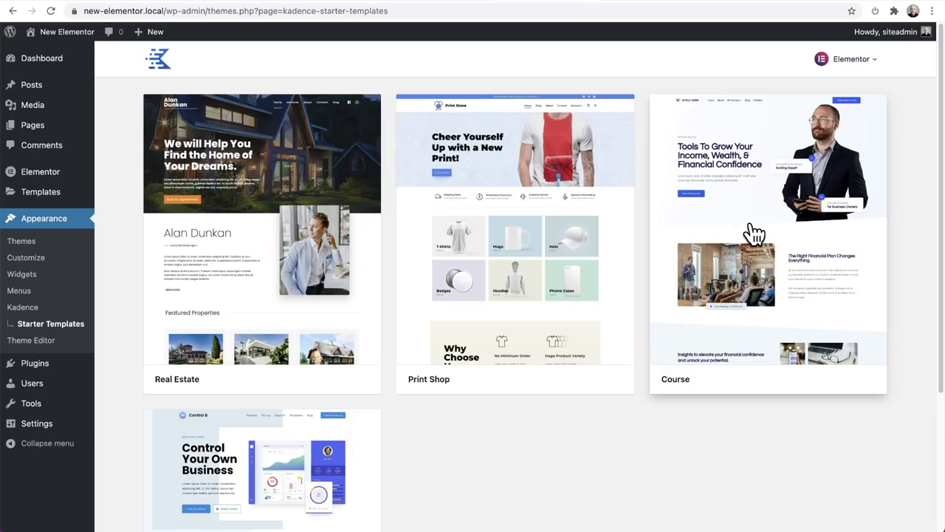
{"action": "left_click", "coordinate": [750, 190]}
{"action": "left_click", "coordinate": [757, 240]}
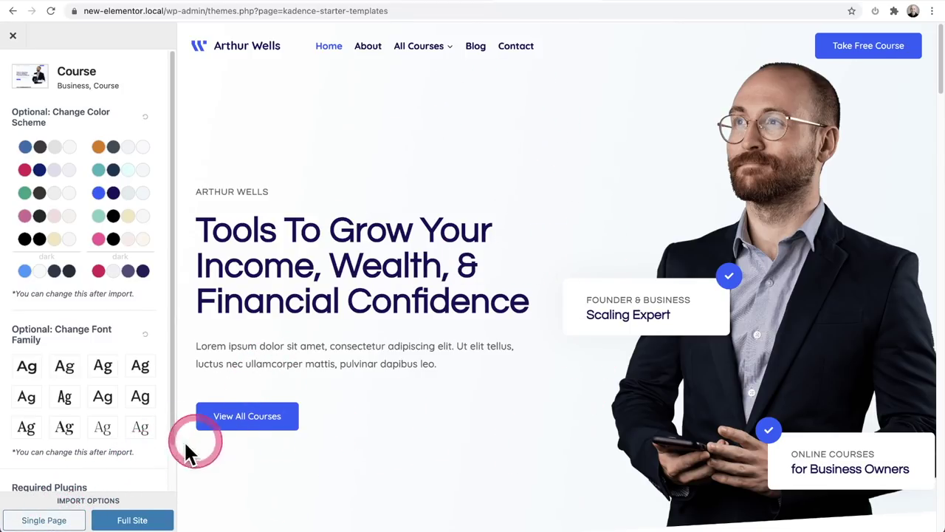
{"action": "left_click", "coordinate": [45, 520]}
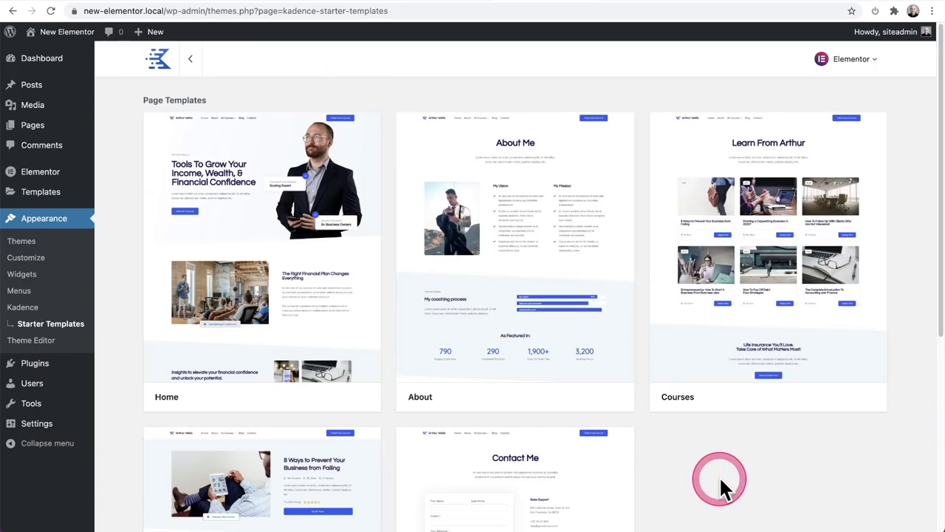
- Choose the Course page from the page templates and import it without overriding the site's global colors or fonts
{"action": "scroll", "coordinate": [721, 480], "scroll_direction": "down", "scroll_amount": 5}
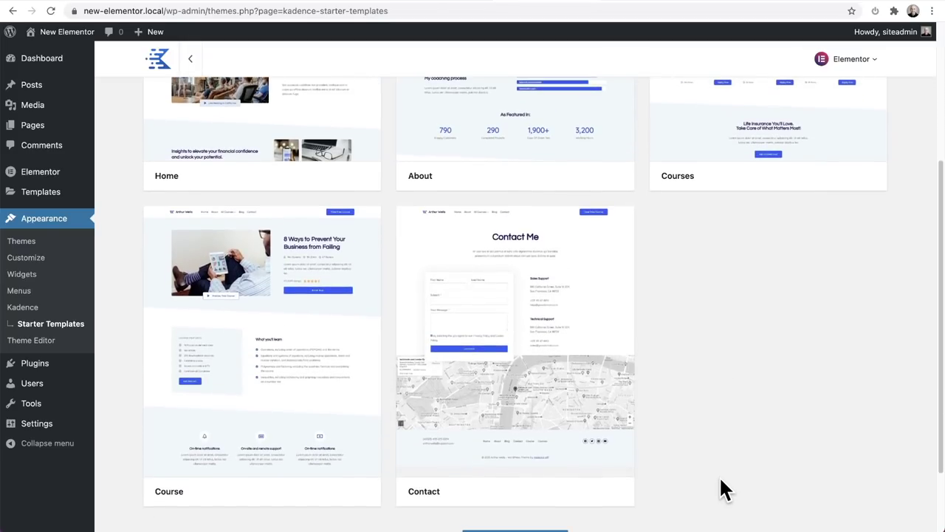
{"action": "mouse_move", "coordinate": [538, 376]}
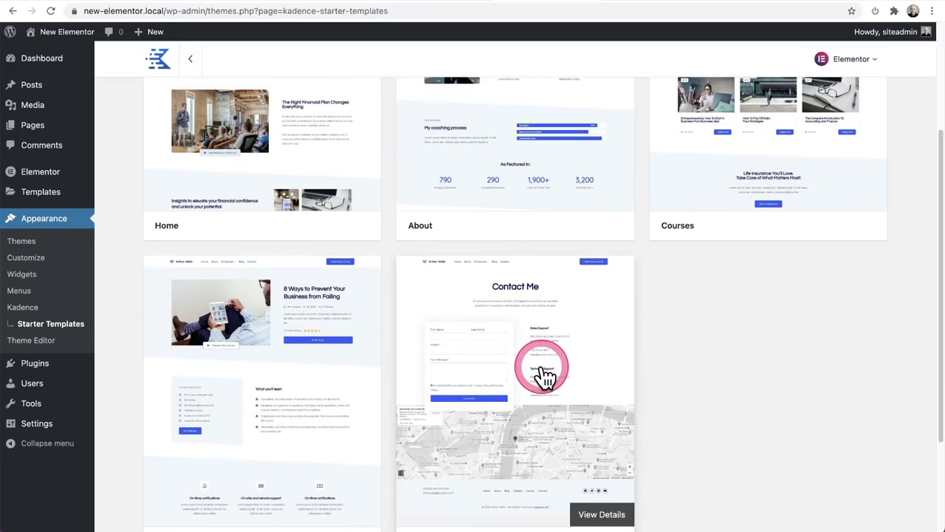
{"action": "mouse_move", "coordinate": [285, 370]}
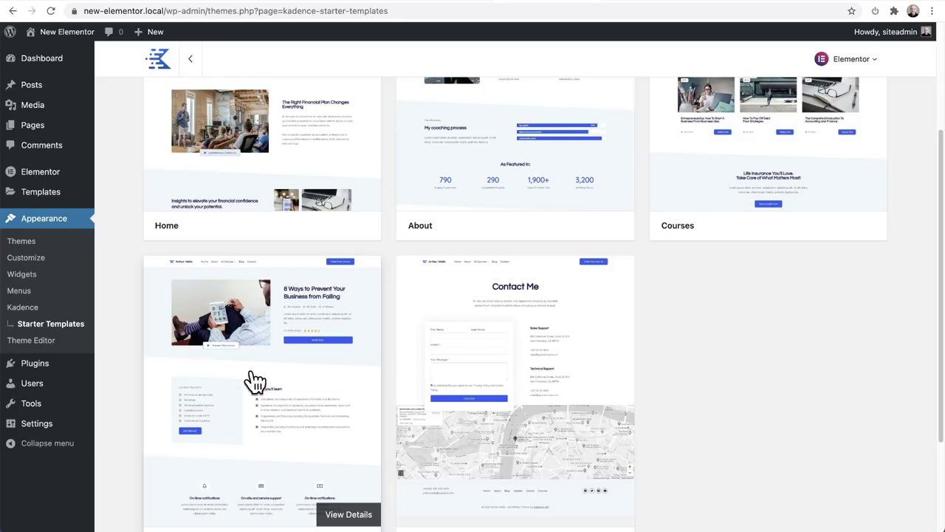
{"action": "left_click", "coordinate": [252, 373]}
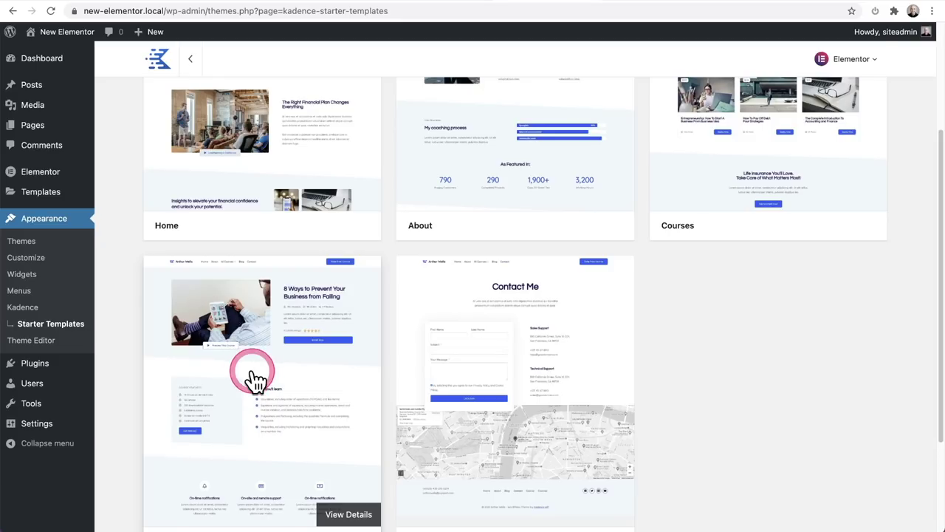
{"action": "scroll", "coordinate": [406, 324], "scroll_direction": "down", "scroll_amount": 2}
{"action": "scroll", "coordinate": [439, 296], "scroll_direction": "down", "scroll_amount": 5}
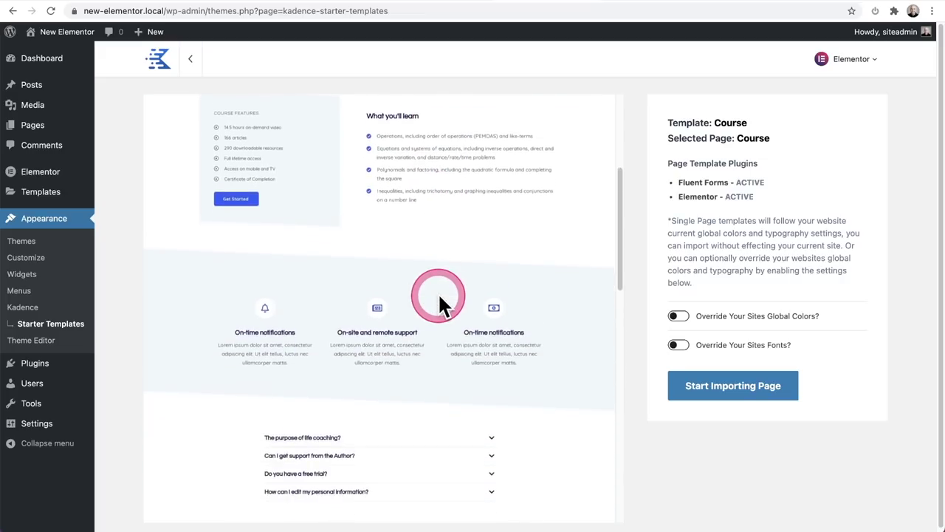
{"action": "scroll", "coordinate": [439, 295], "scroll_direction": "up", "scroll_amount": 6}
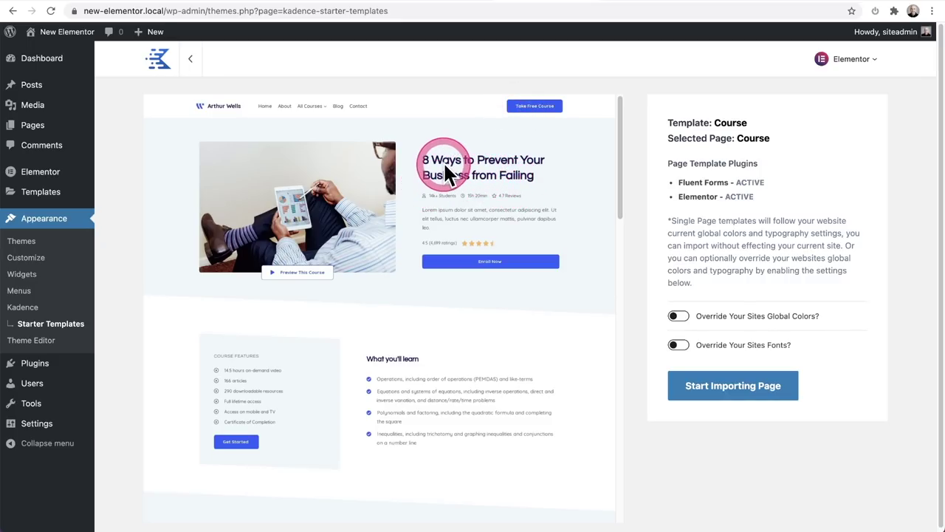
{"action": "left_click", "coordinate": [733, 395]}
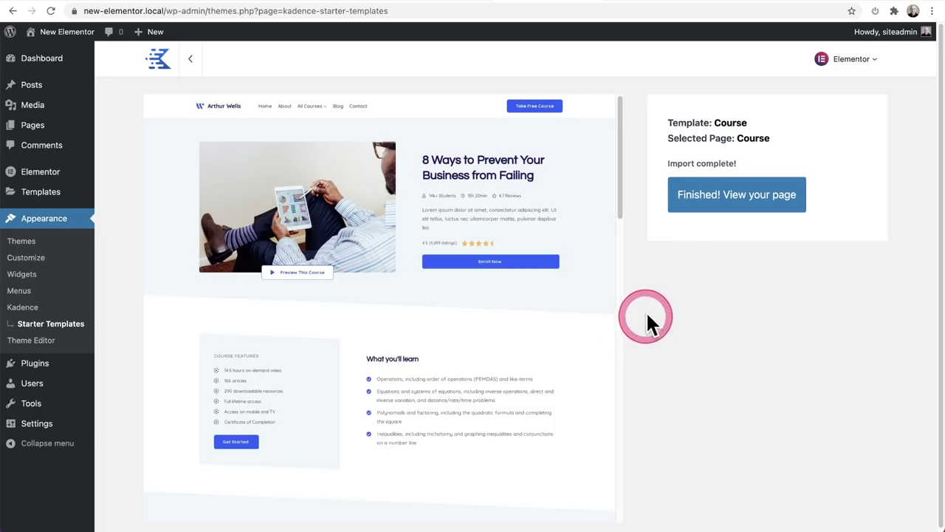
- View the imported Course page and examine its layout, colors and fonts down to the testimonials section
{"action": "left_click", "coordinate": [698, 198]}
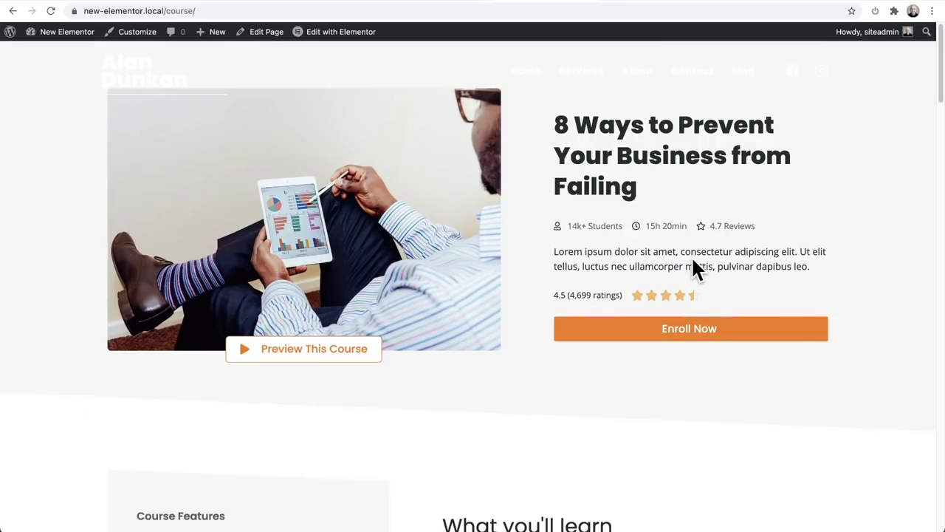
{"action": "scroll", "coordinate": [692, 258], "scroll_direction": "down", "scroll_amount": 5}
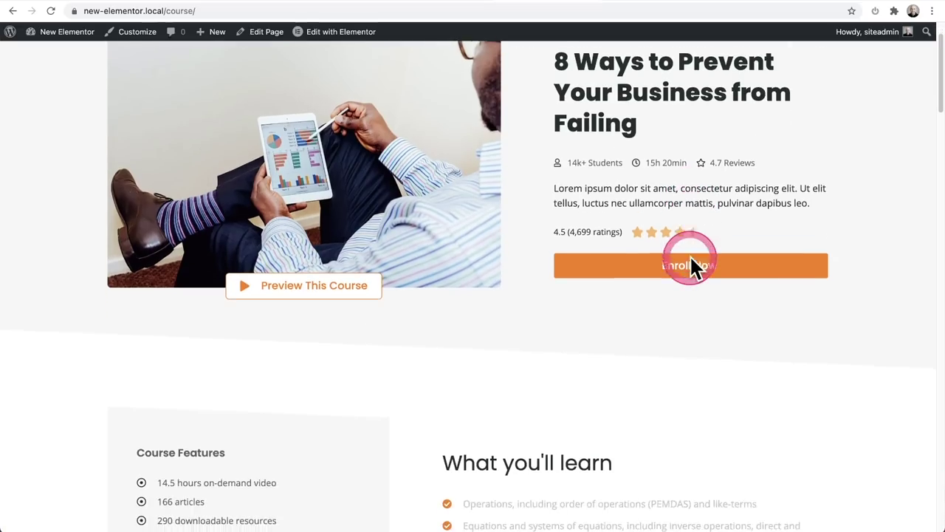
{"action": "scroll", "coordinate": [654, 253], "scroll_direction": "down", "scroll_amount": 6}
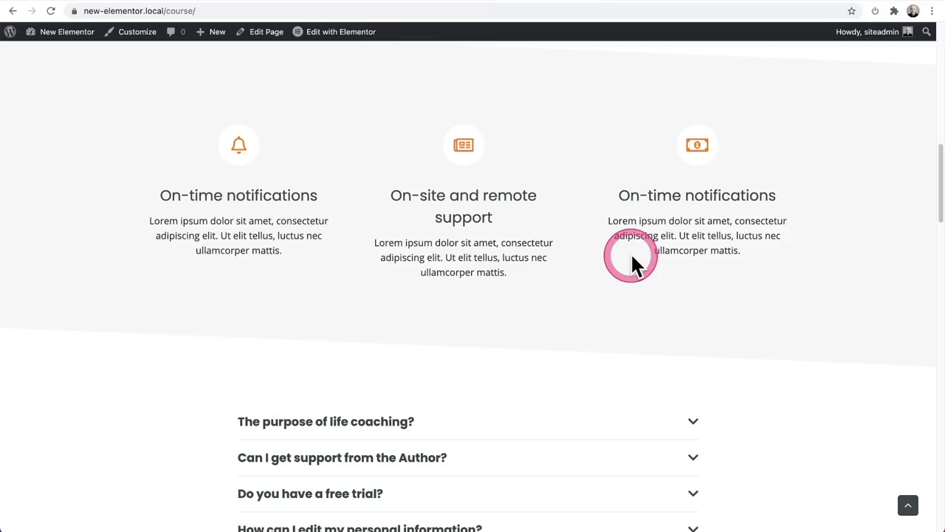
{"action": "scroll", "coordinate": [615, 267], "scroll_direction": "down", "scroll_amount": 4}
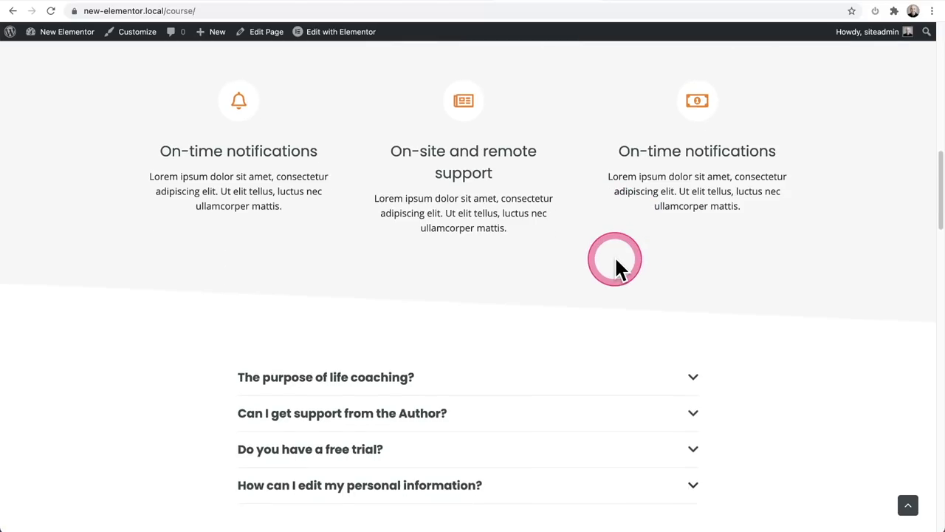
{"action": "scroll", "coordinate": [615, 266], "scroll_direction": "down", "scroll_amount": 8}
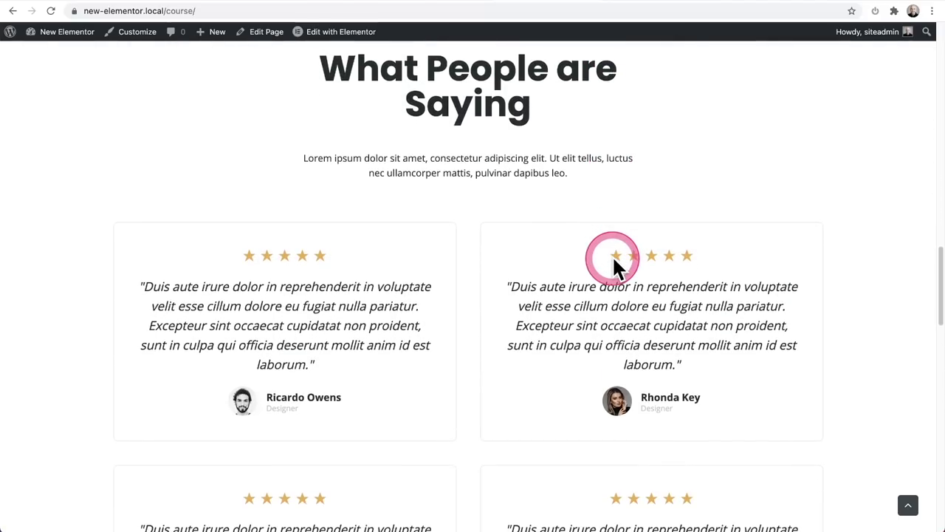
{"action": "scroll", "coordinate": [583, 265], "scroll_direction": "down", "scroll_amount": 2}
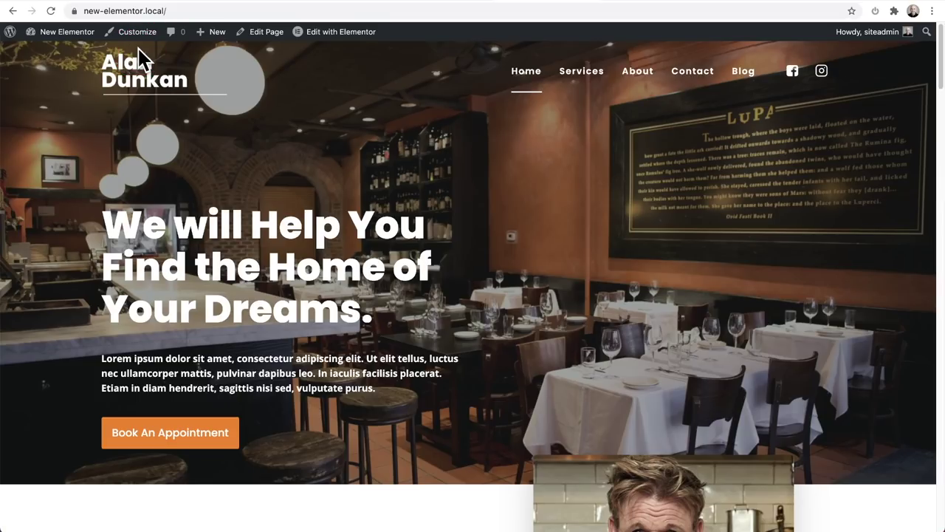
- Open the home page in Elementor and select the hero's Book An Appointment button for editing
{"action": "left_click", "coordinate": [323, 47]}
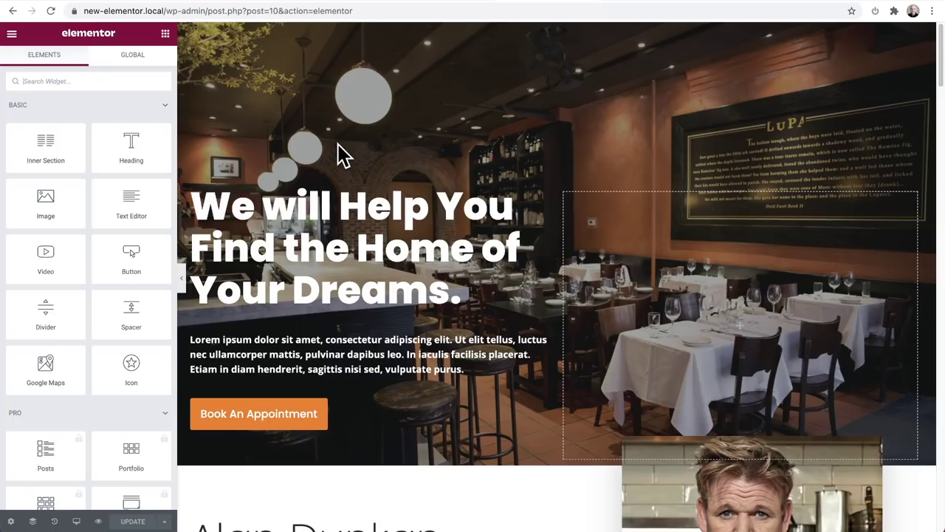
{"action": "left_click", "coordinate": [337, 144]}
{"action": "left_click", "coordinate": [368, 229]}
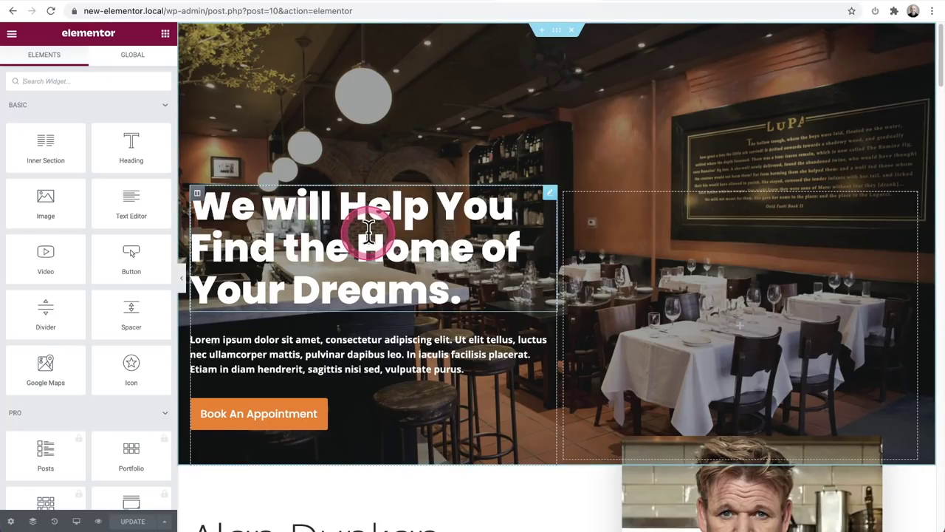
{"action": "scroll", "coordinate": [368, 229], "scroll_direction": "down", "scroll_amount": 4}
{"action": "left_click", "coordinate": [351, 242]}
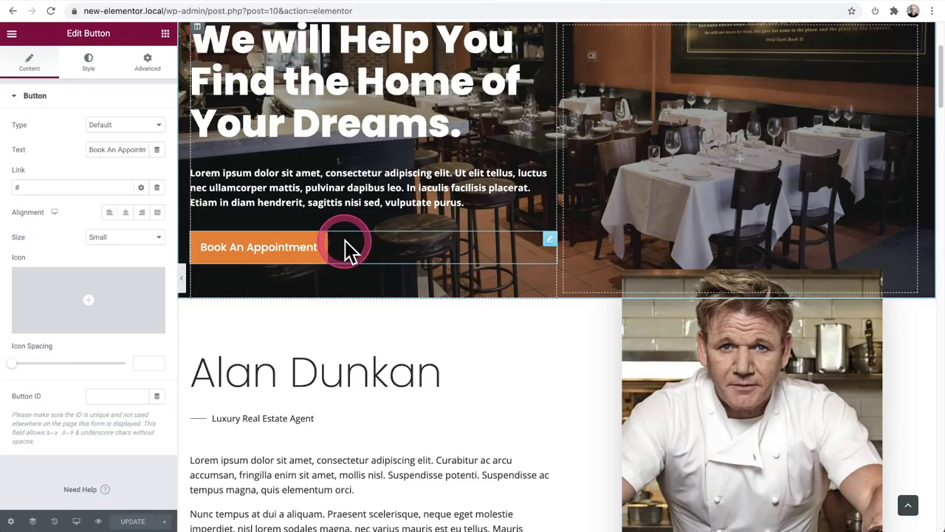
- Open the button's style settings and look through the global colors available for its background color
{"action": "left_click", "coordinate": [90, 62]}
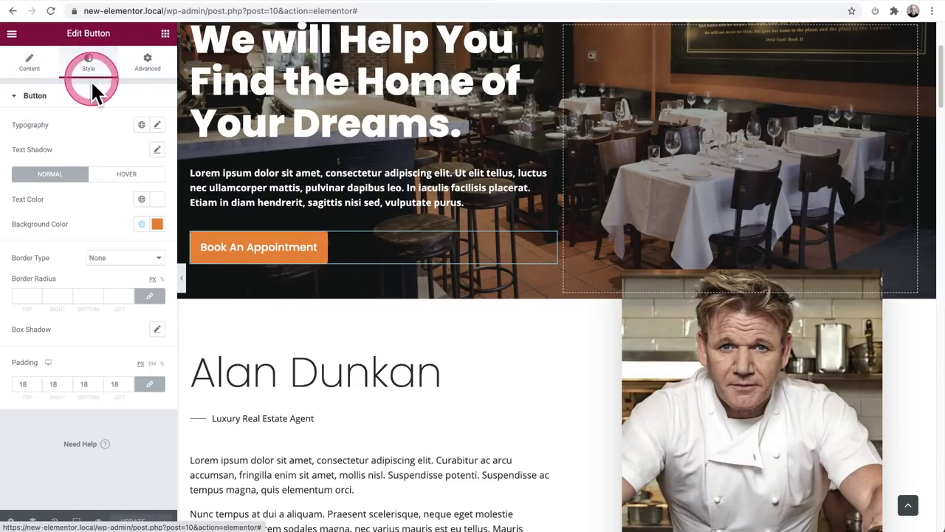
{"action": "left_click", "coordinate": [92, 116]}
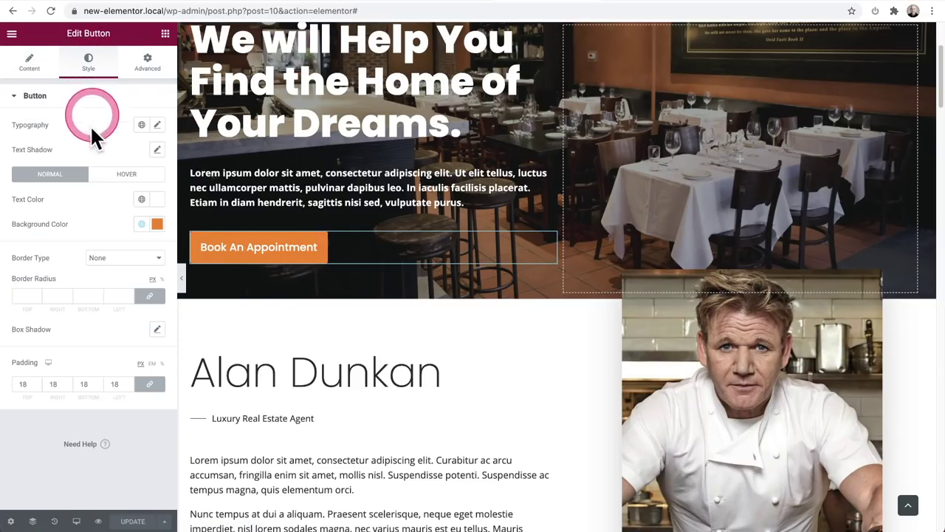
{"action": "left_click", "coordinate": [142, 226]}
{"action": "scroll", "coordinate": [112, 306], "scroll_direction": "down", "scroll_amount": 2}
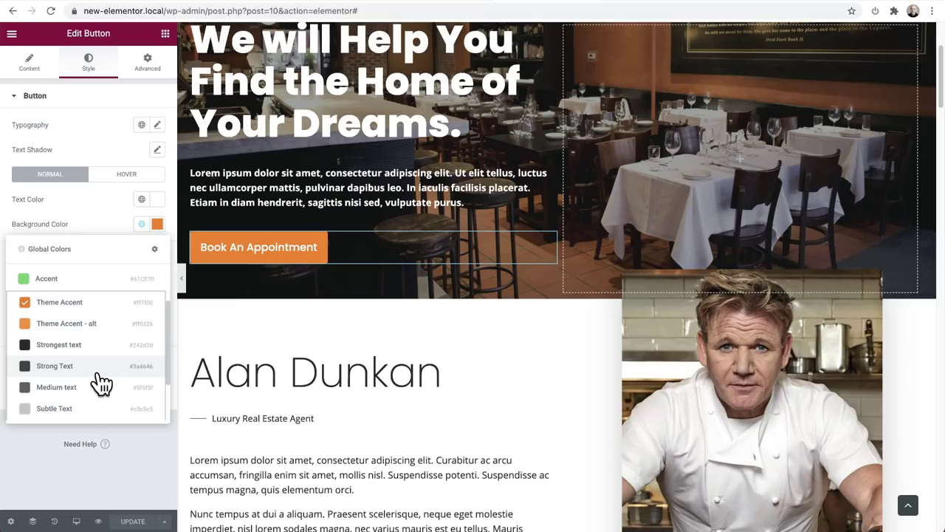
- Open Elementor's Site Settings and expand the Theme Global Colors within the global colors
{"action": "left_click", "coordinate": [13, 35]}
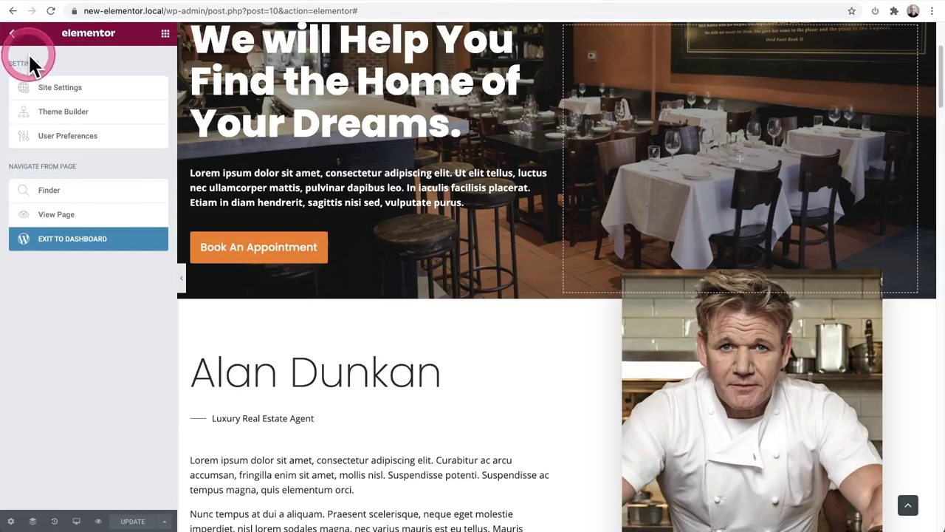
{"action": "left_click", "coordinate": [66, 88]}
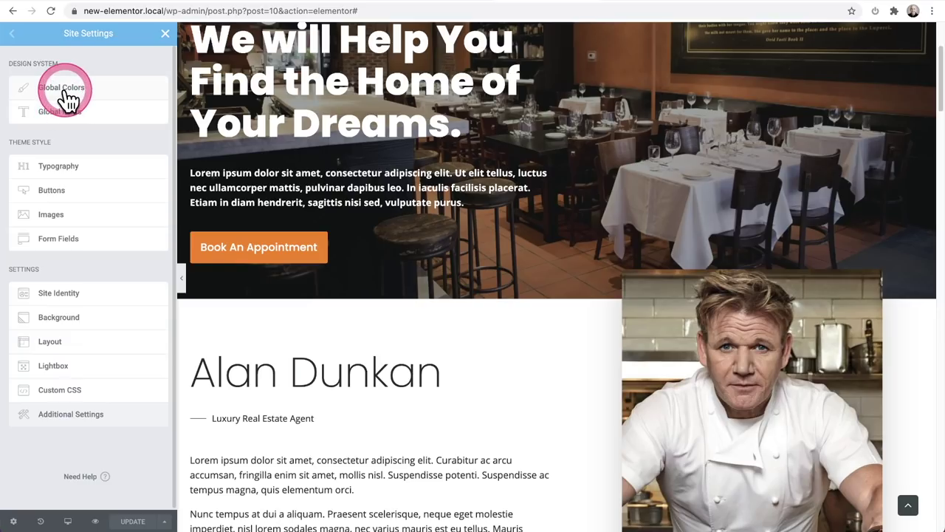
{"action": "left_click", "coordinate": [66, 90]}
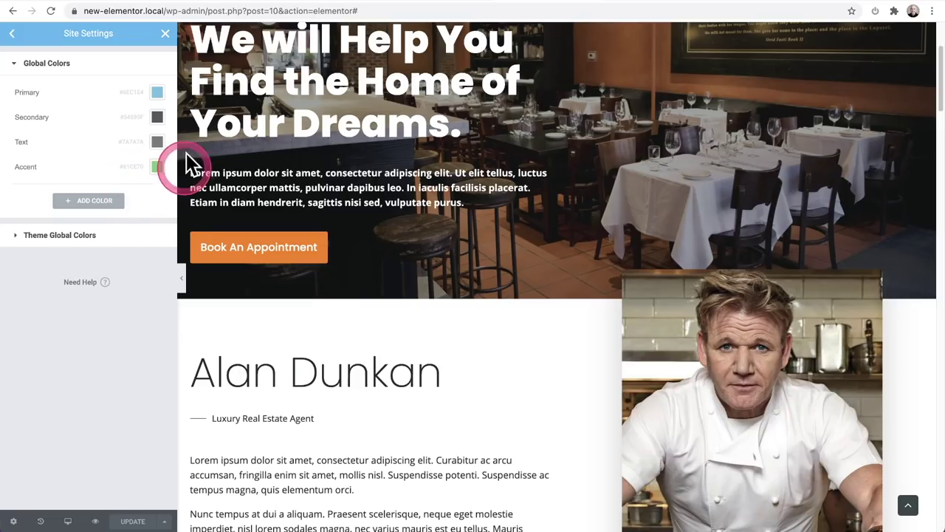
{"action": "left_click", "coordinate": [58, 238]}
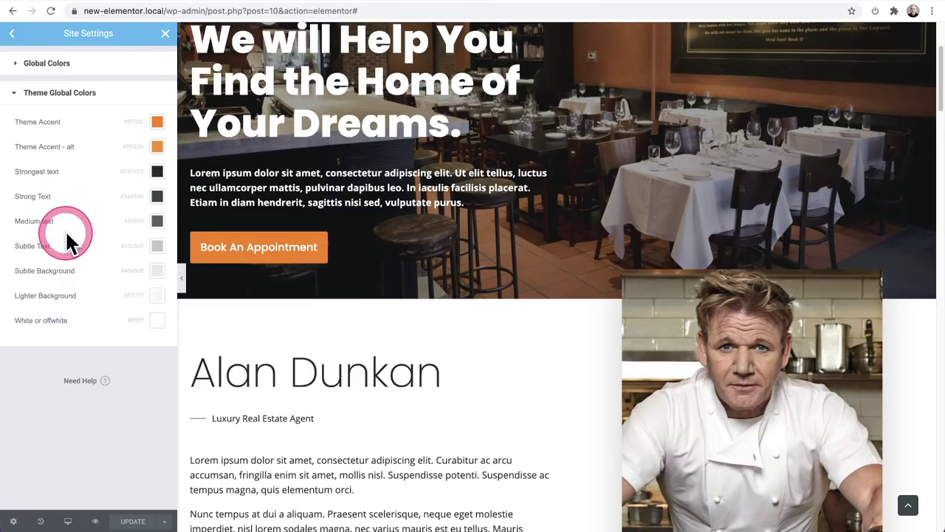